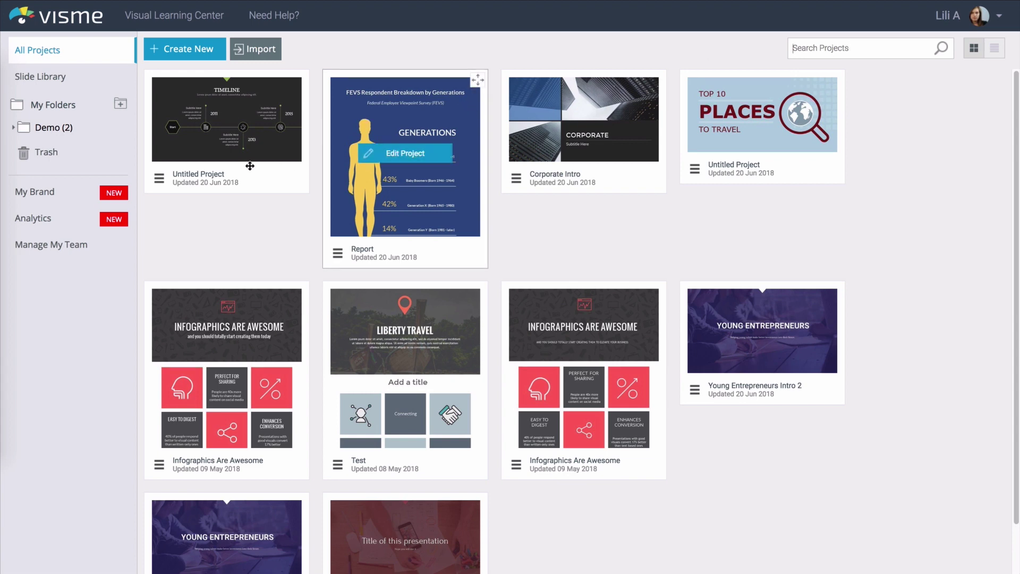
Step: Rename the untitled timeline project to 'Timeline' and title the travel presentation 'Top 10 Places'
click(156, 183)
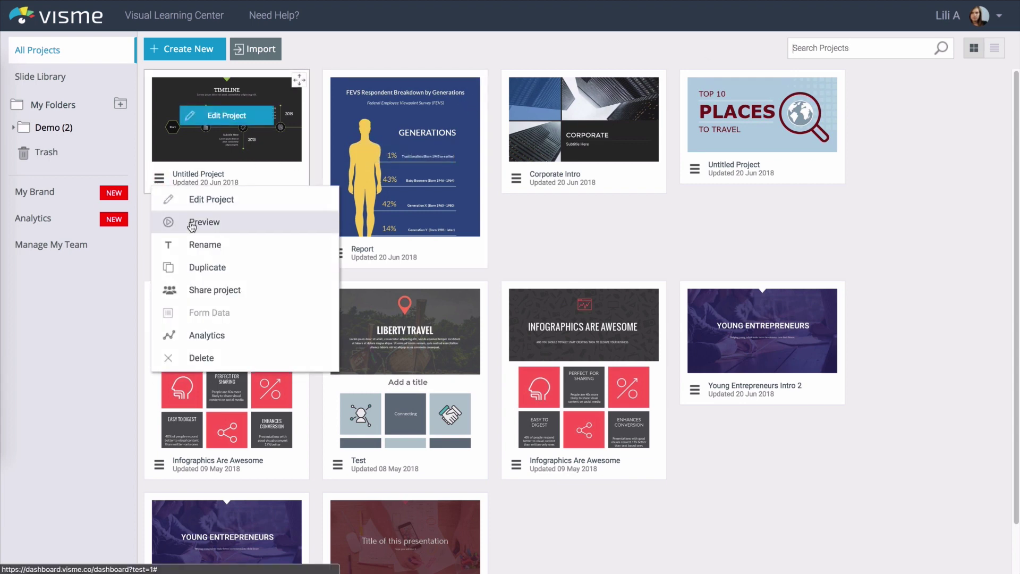
click(207, 245)
key(BackSpace)
text(Timeline)
key(Return)
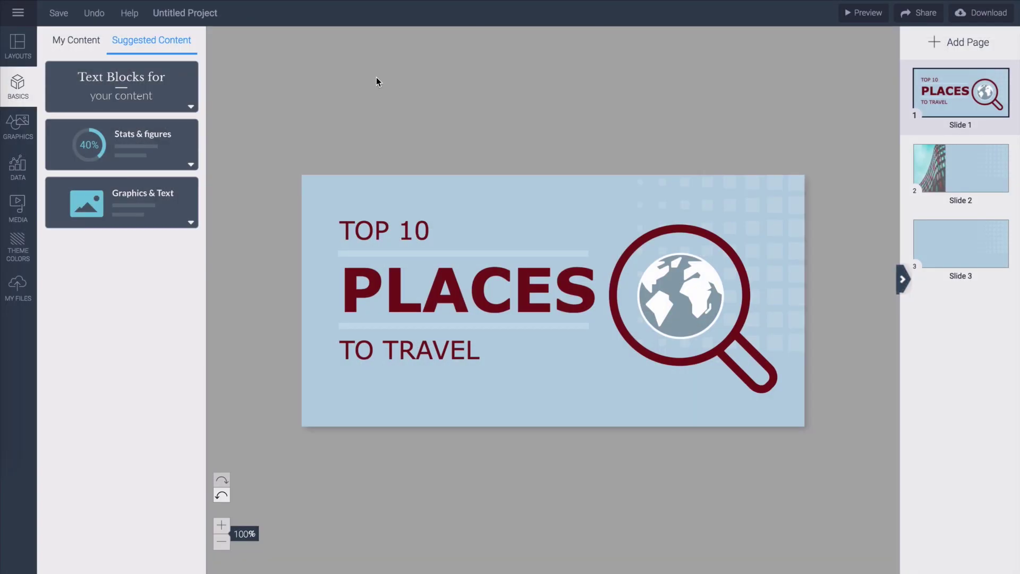
click(191, 14)
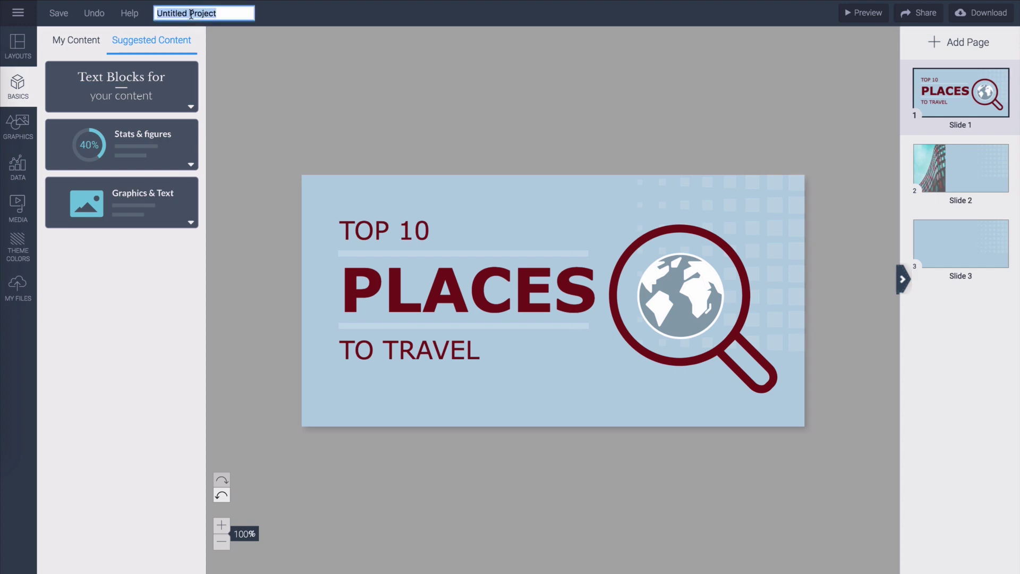
text(Top 10 Pla)
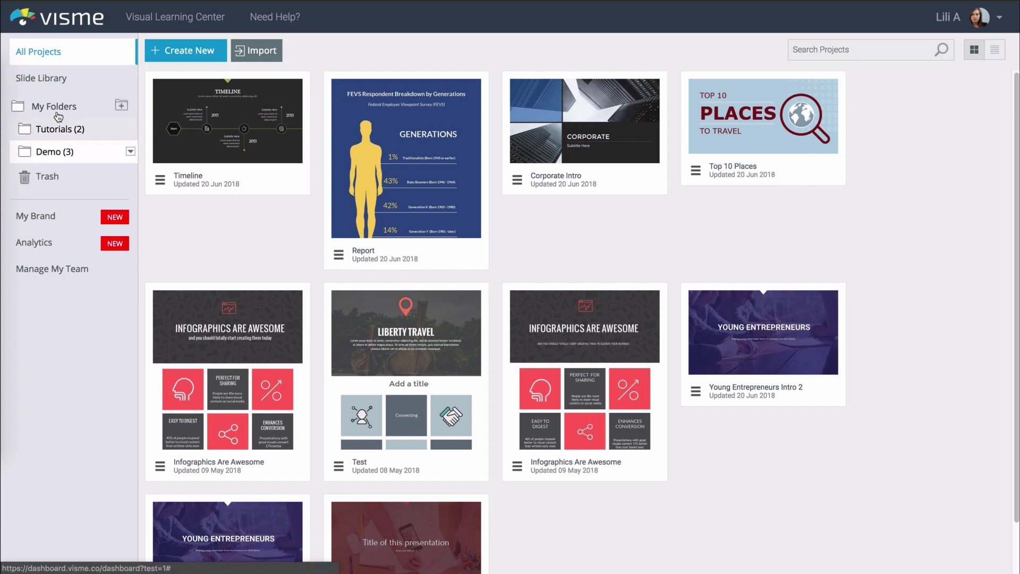
Step: Create a folder named 'New Folder' under My Folders
click(124, 109)
key(BackSpace)
text(r)
click(587, 322)
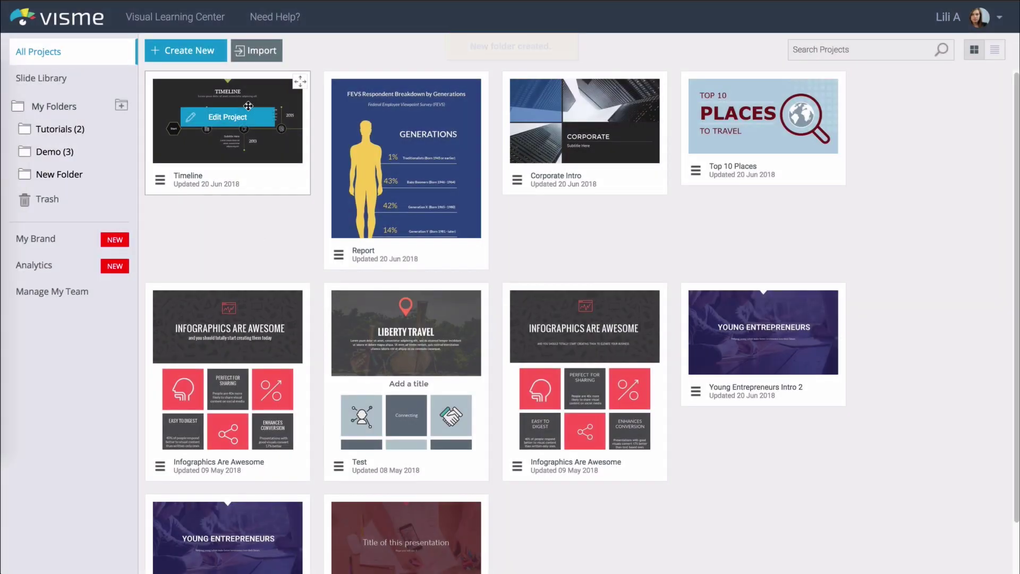
Step: Move Timeline into New Folder and back, then nest New Folder in Demo and back out
drag(246, 106, 54, 177)
click(54, 177)
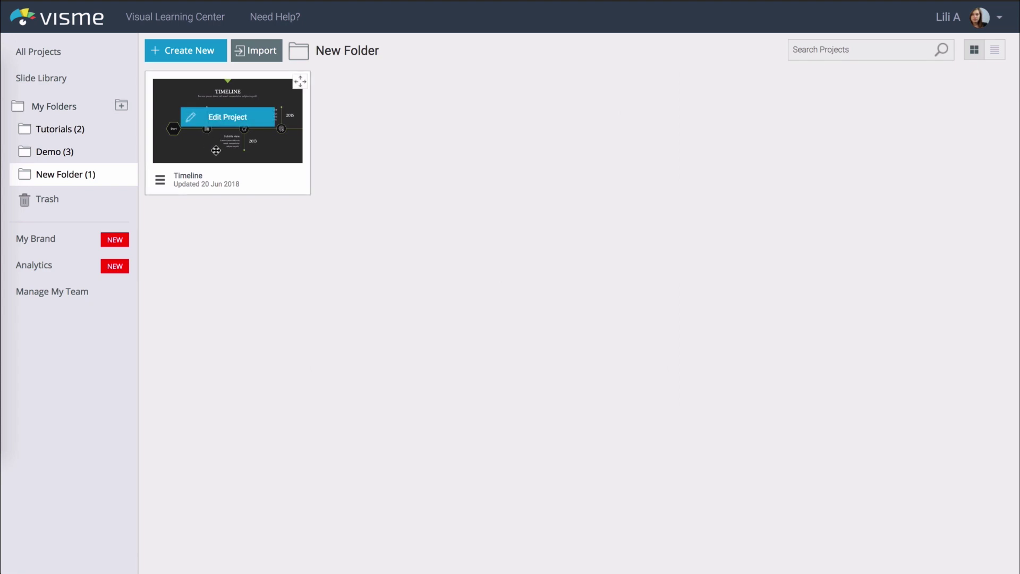
drag(228, 114, 44, 55)
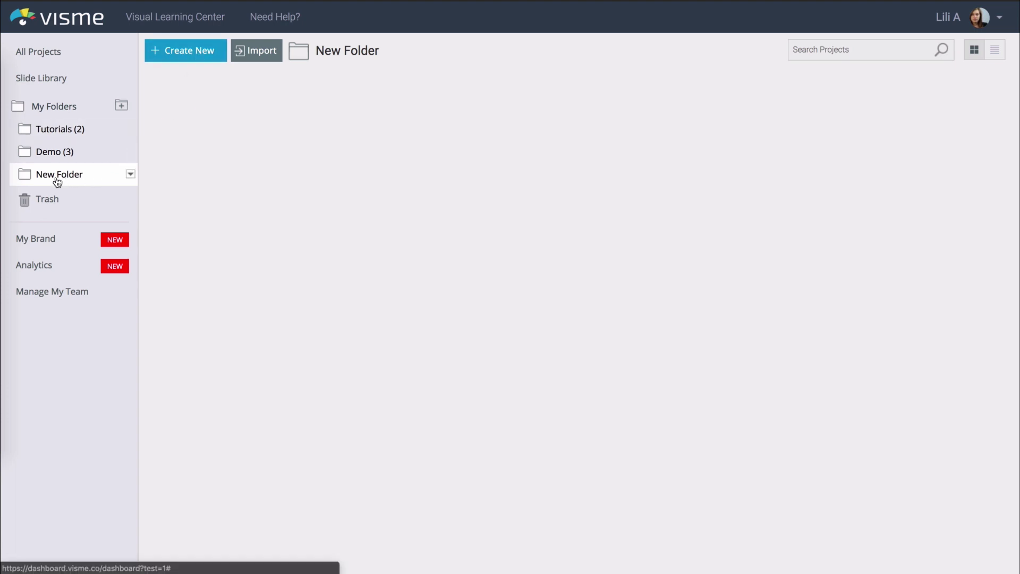
drag(53, 181, 53, 159)
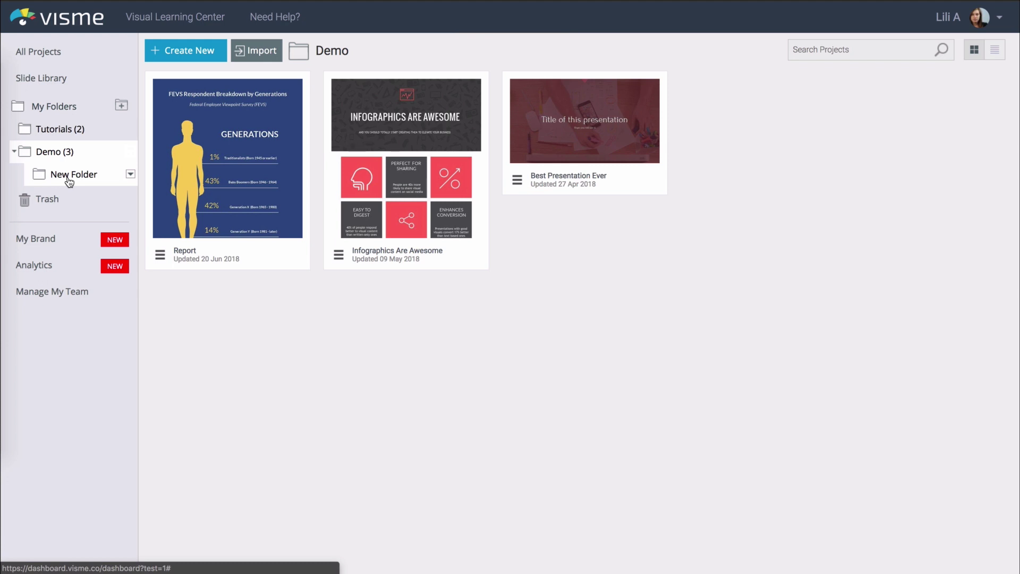
drag(69, 183, 55, 109)
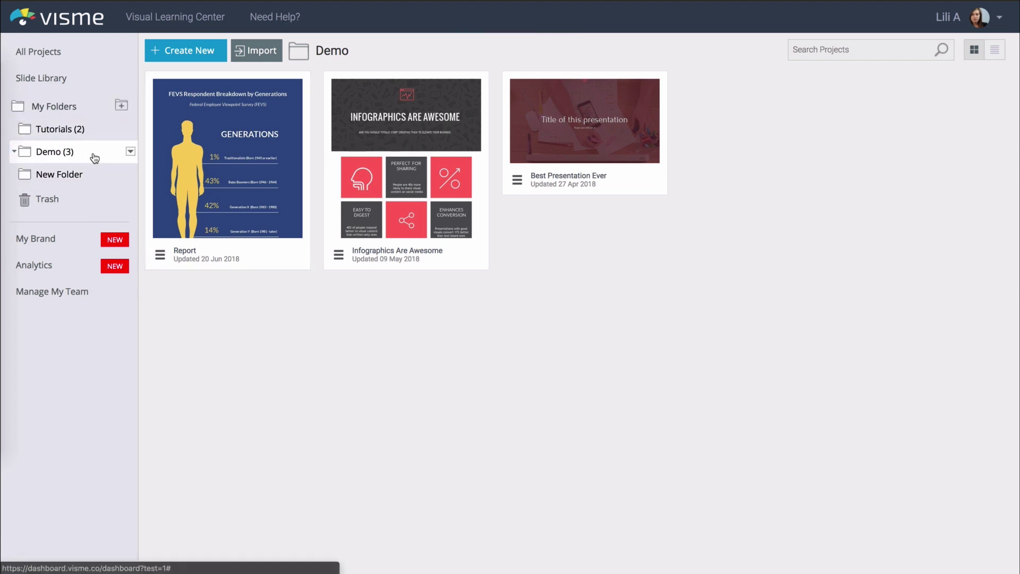
click(131, 152)
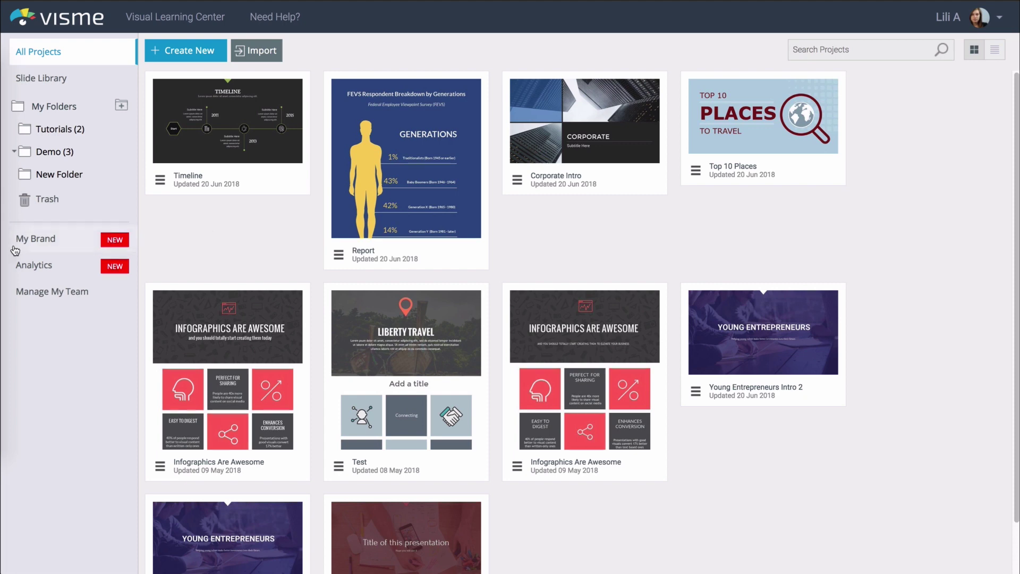
Step: Upload the MyriadPro fonts, using Bold for headings and Regular for body text
click(53, 246)
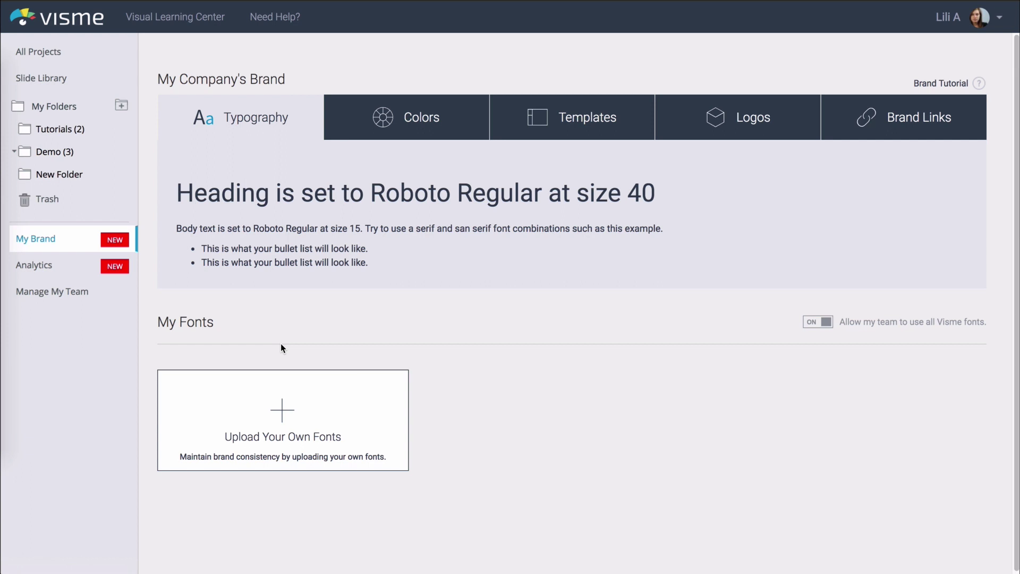
click(282, 414)
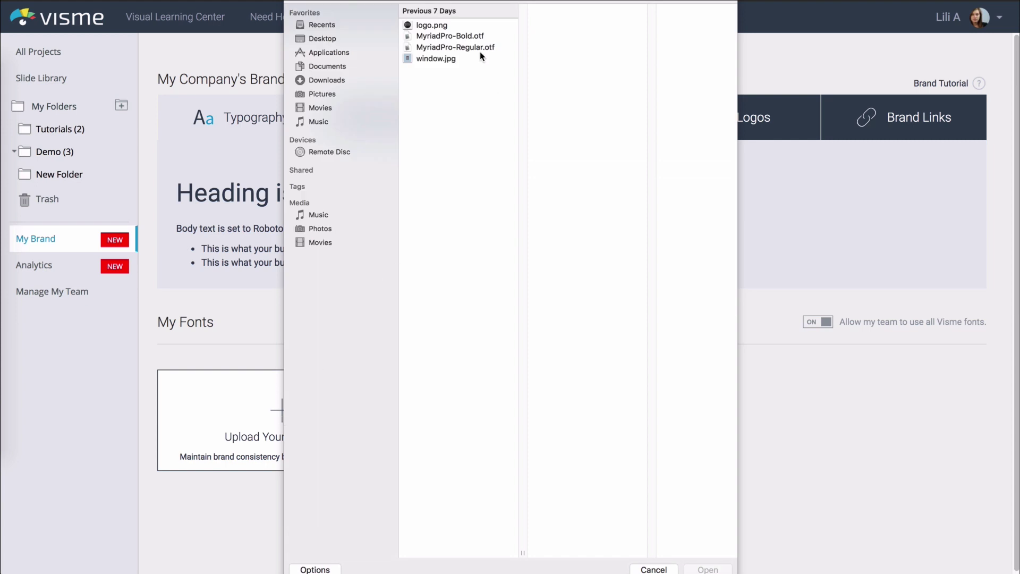
click(481, 35)
click(707, 569)
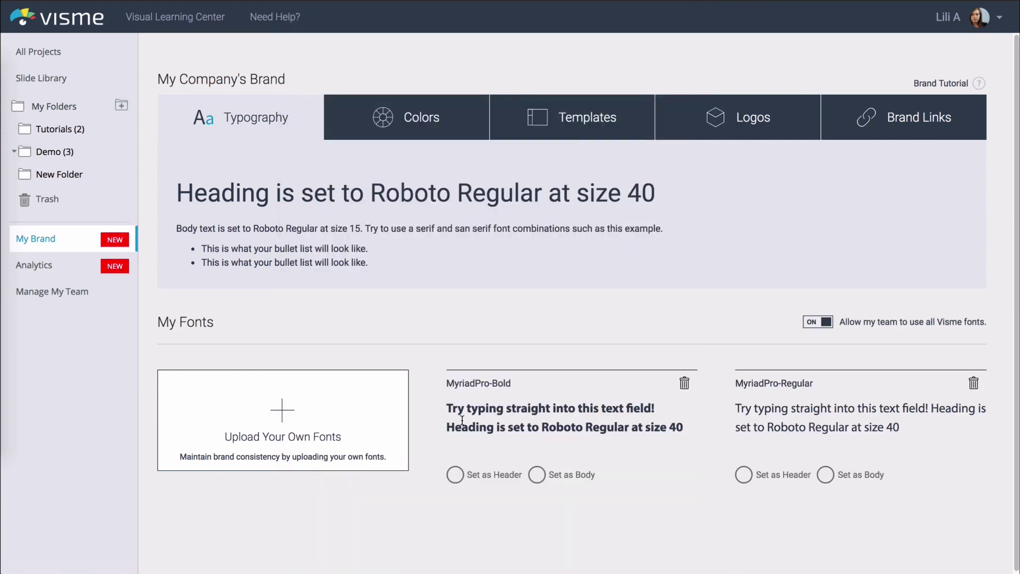
click(455, 474)
click(839, 476)
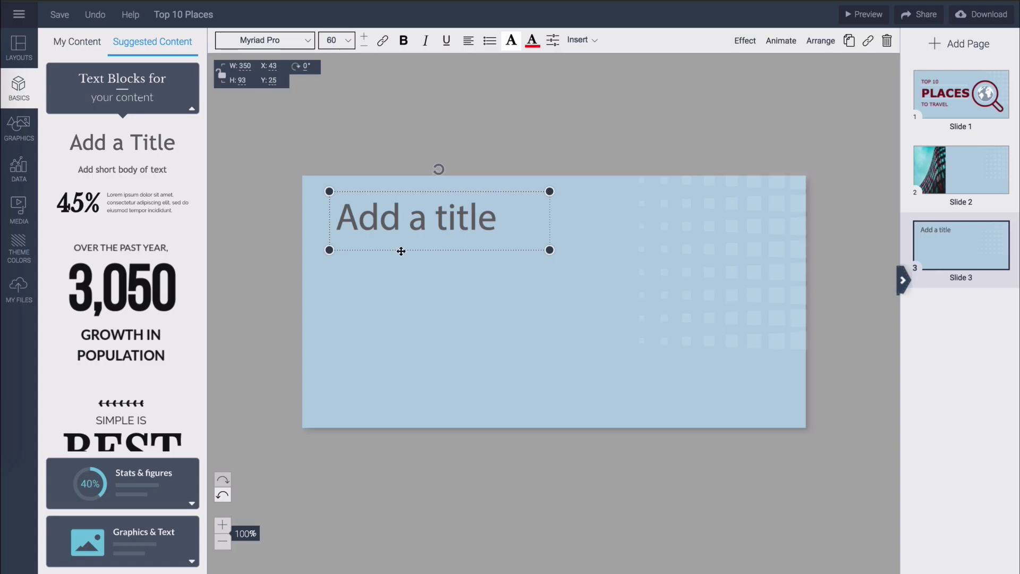
Step: Turn off team access to all Visme fonts and check the title's font list after reloading the editor
click(290, 48)
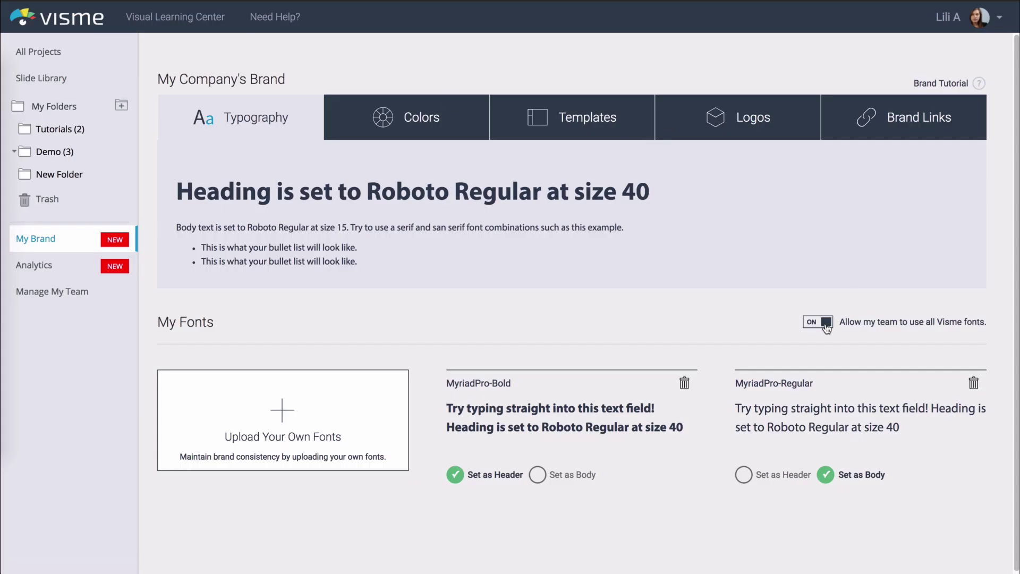
click(827, 325)
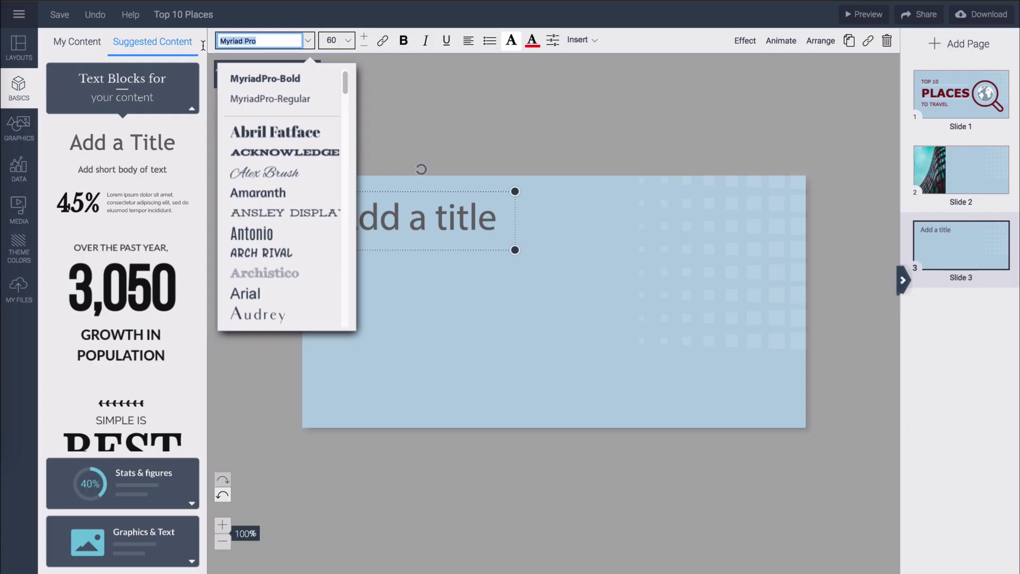
key(ctrl+r)
click(623, 155)
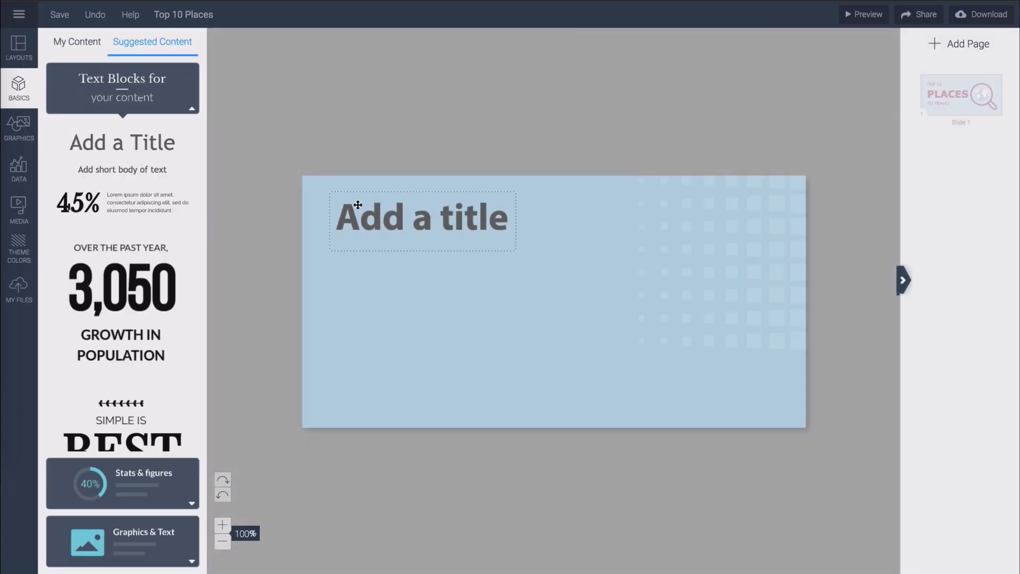
click(351, 211)
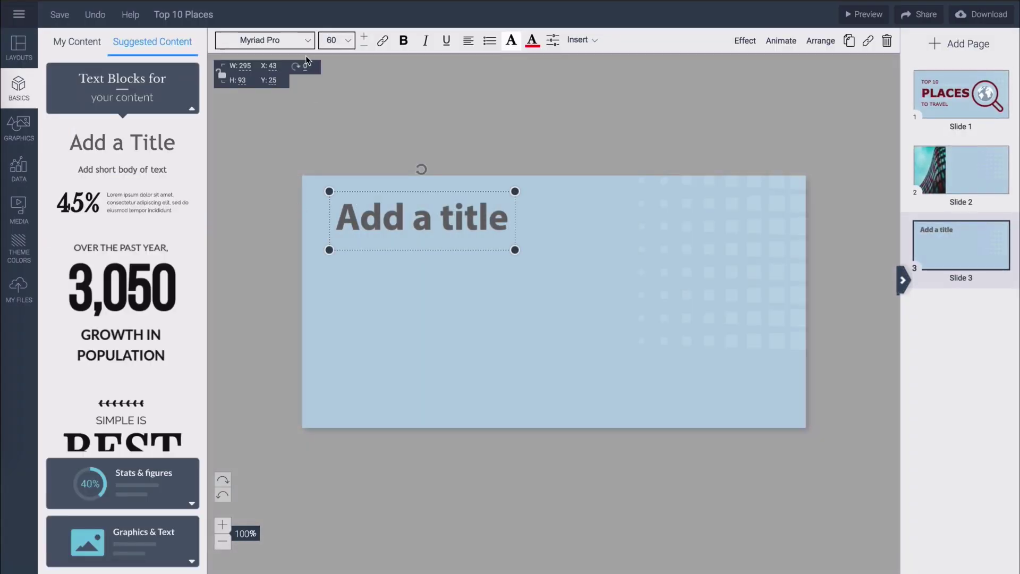
click(307, 41)
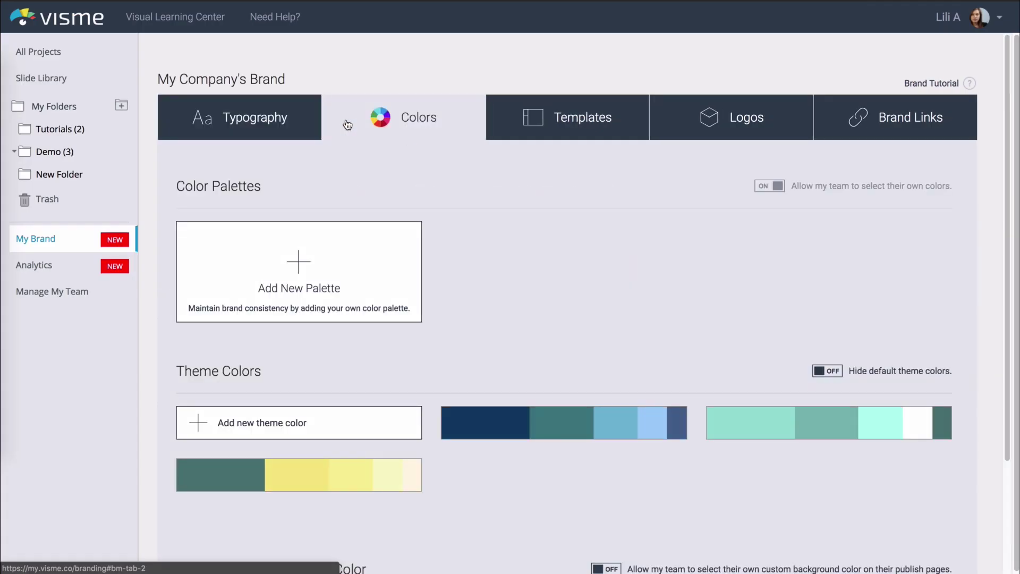
Step: Build a Brand Color palette starting with mint #B2FFEE and save the following brand colours
click(311, 261)
click(200, 268)
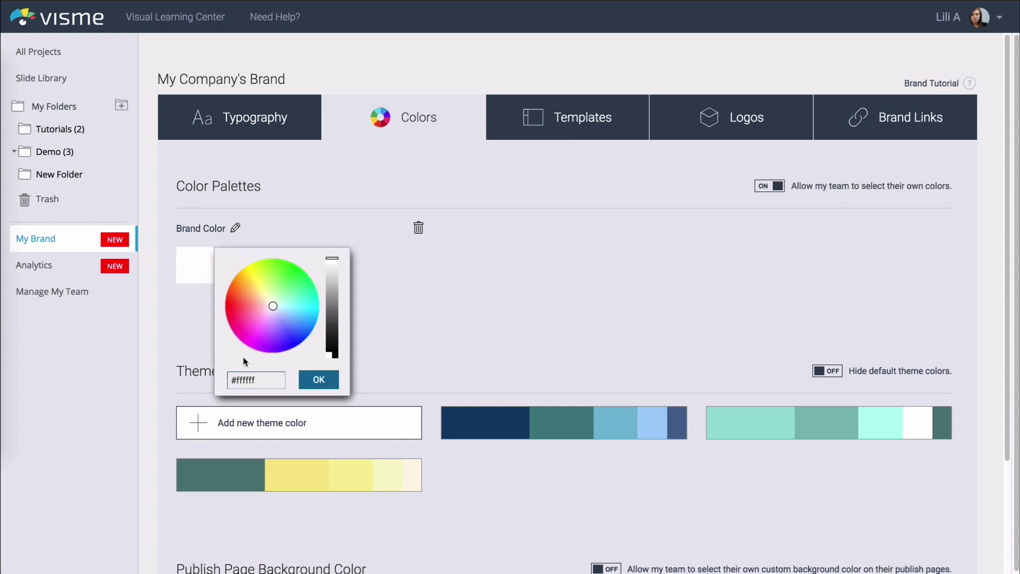
mouse_move(273, 303)
mouse_down()
mouse_move(276, 278)
mouse_move(254, 319)
mouse_move(276, 284)
mouse_move(274, 307)
mouse_up()
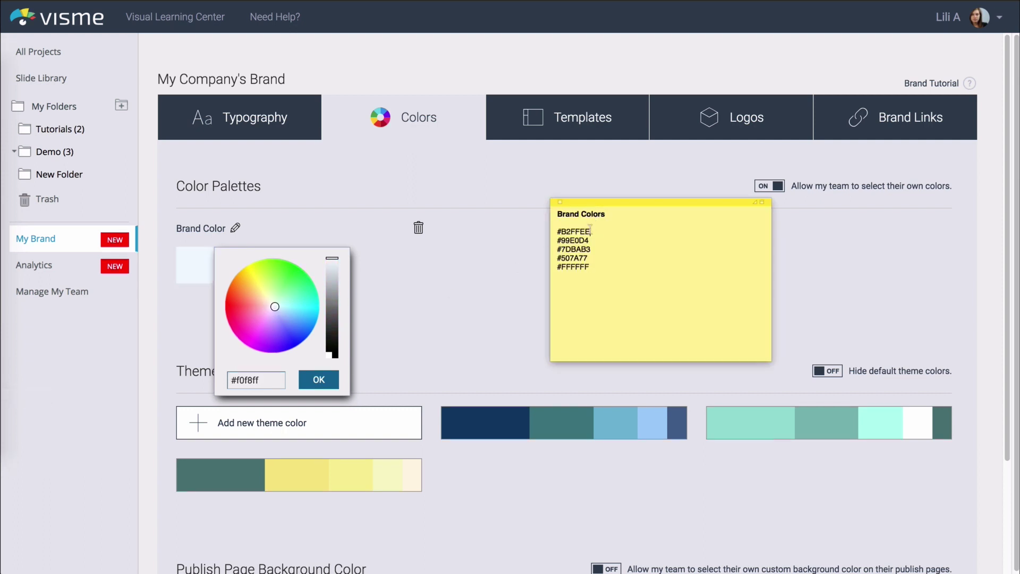
drag(591, 231, 529, 229)
key(super+c)
click(269, 380)
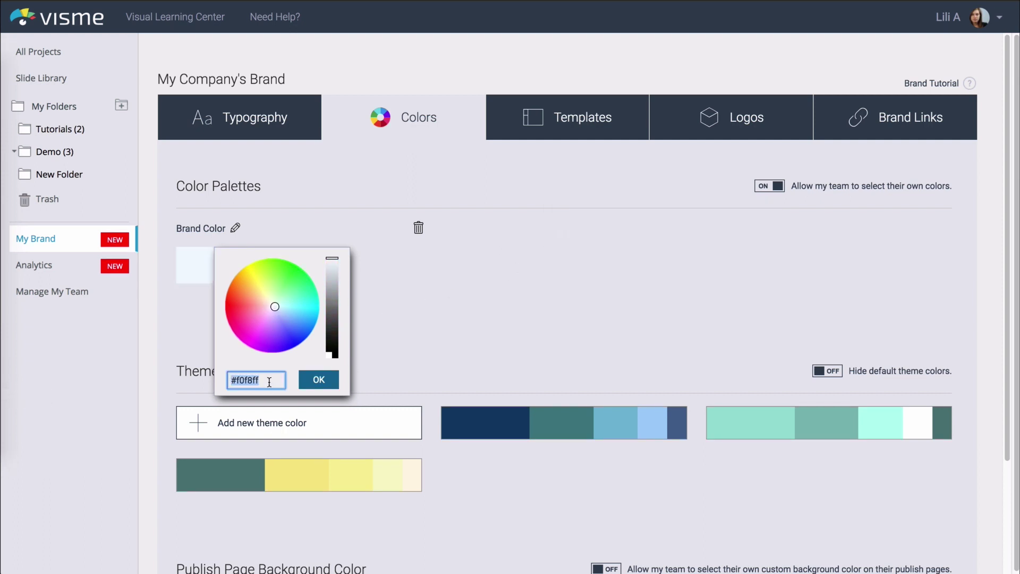
key(super+v)
click(319, 379)
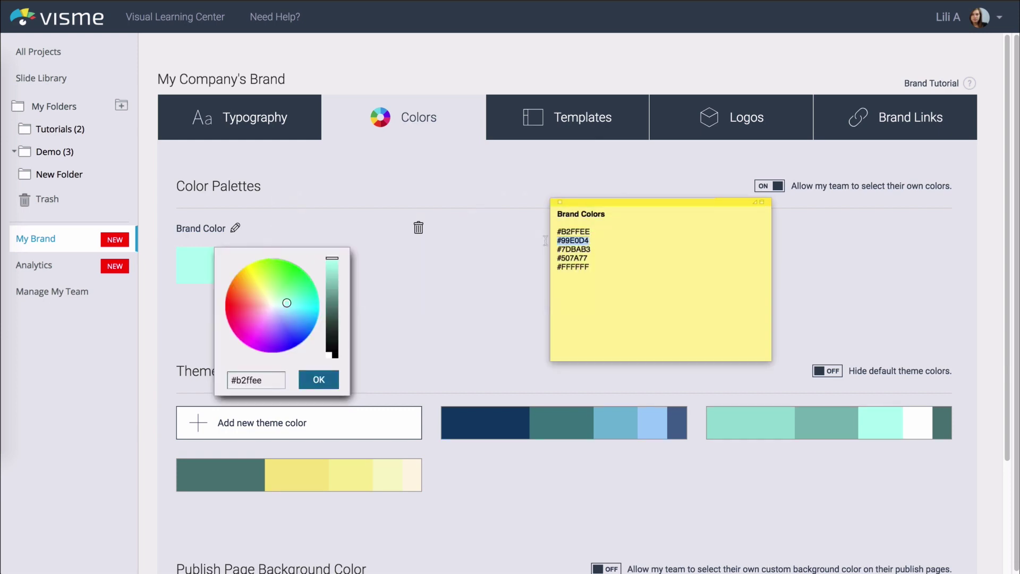
click(322, 378)
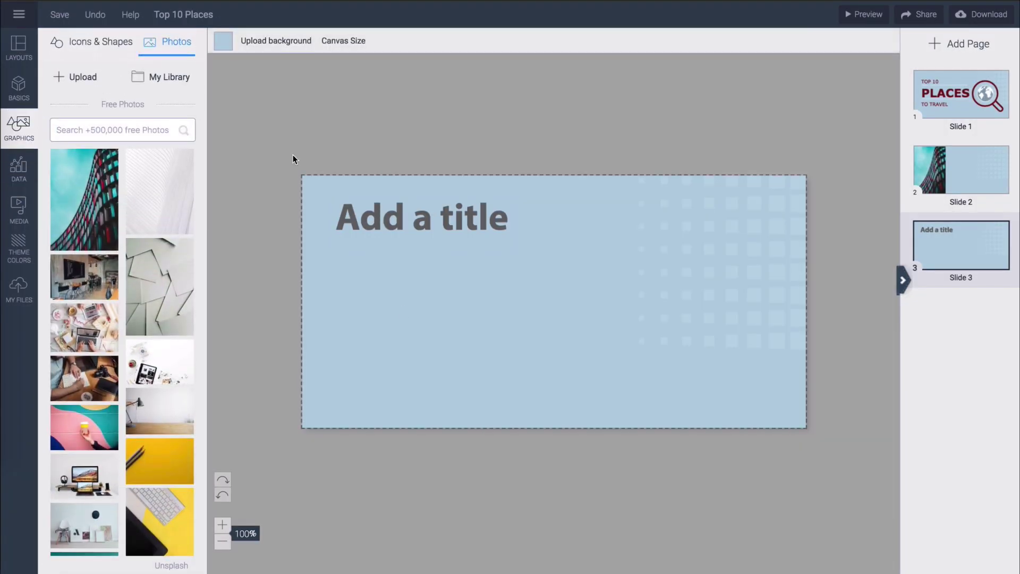
Step: Check the brand colours and theme palettes in the editor's slide background picker
click(224, 42)
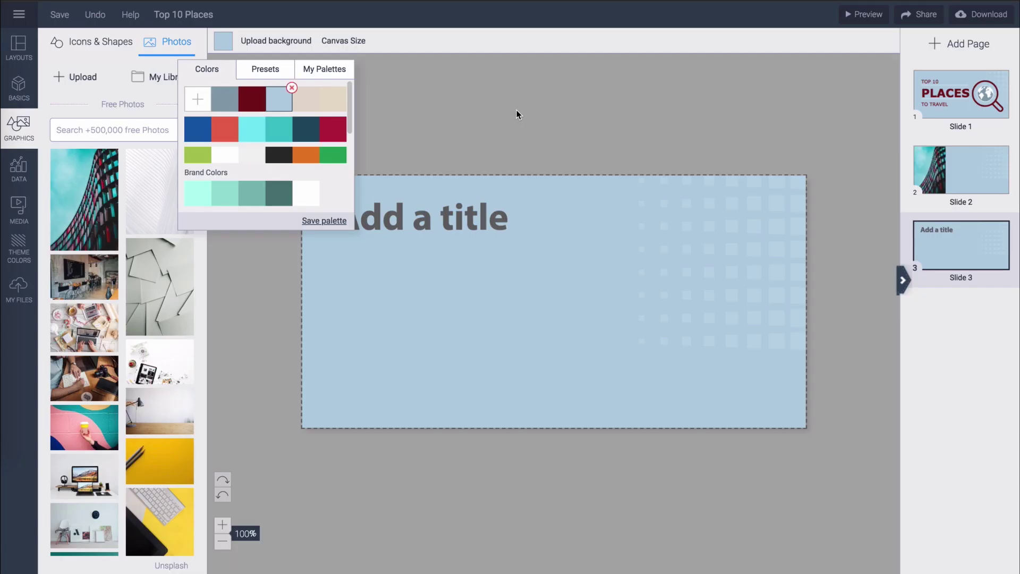
click(19, 247)
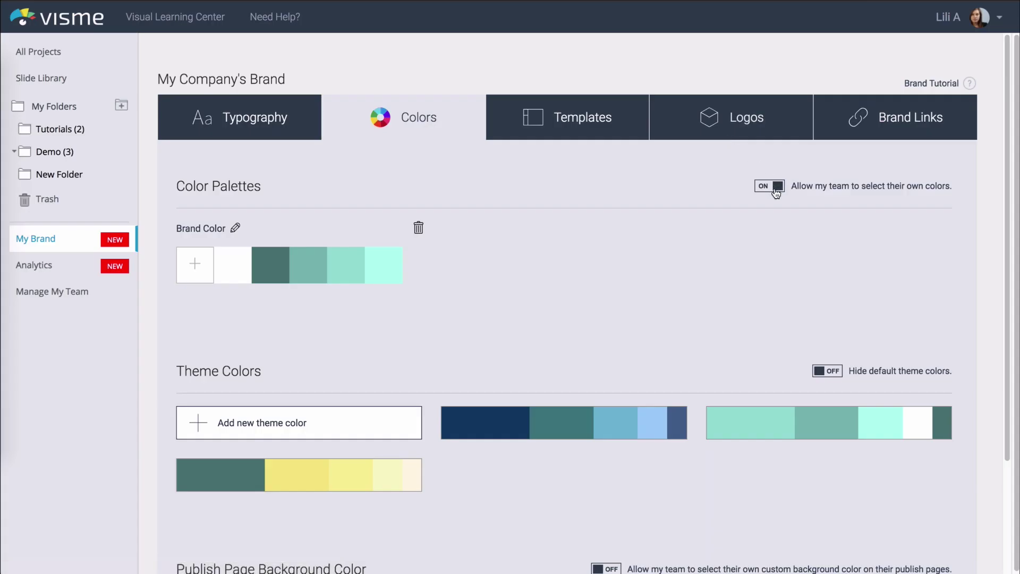
click(770, 186)
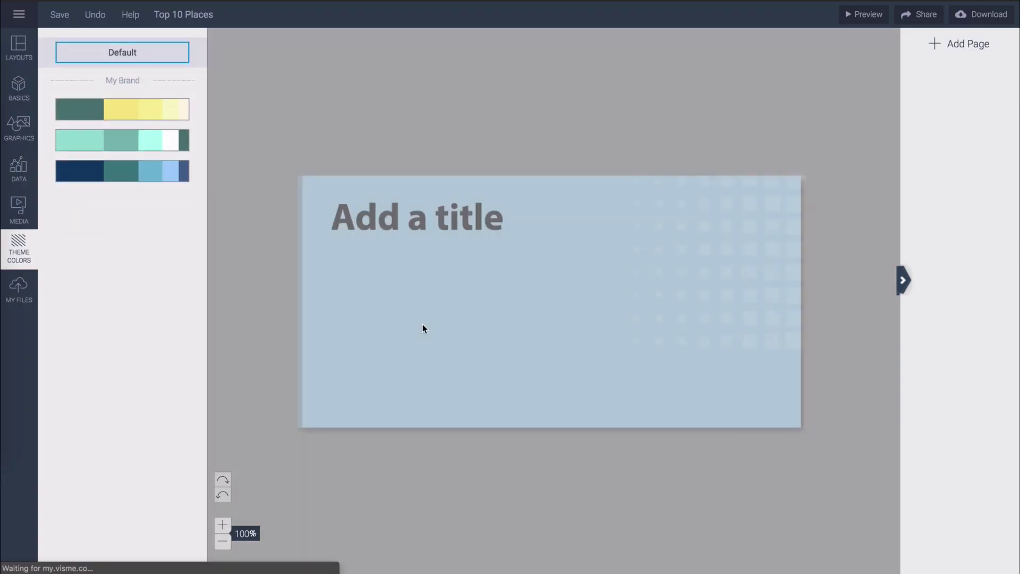
click(223, 41)
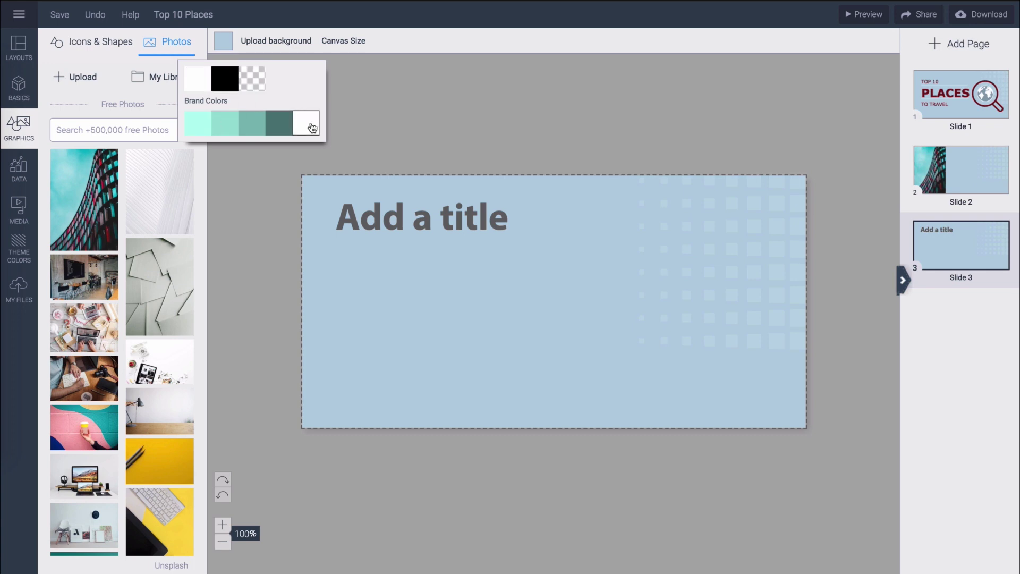
click(11, 262)
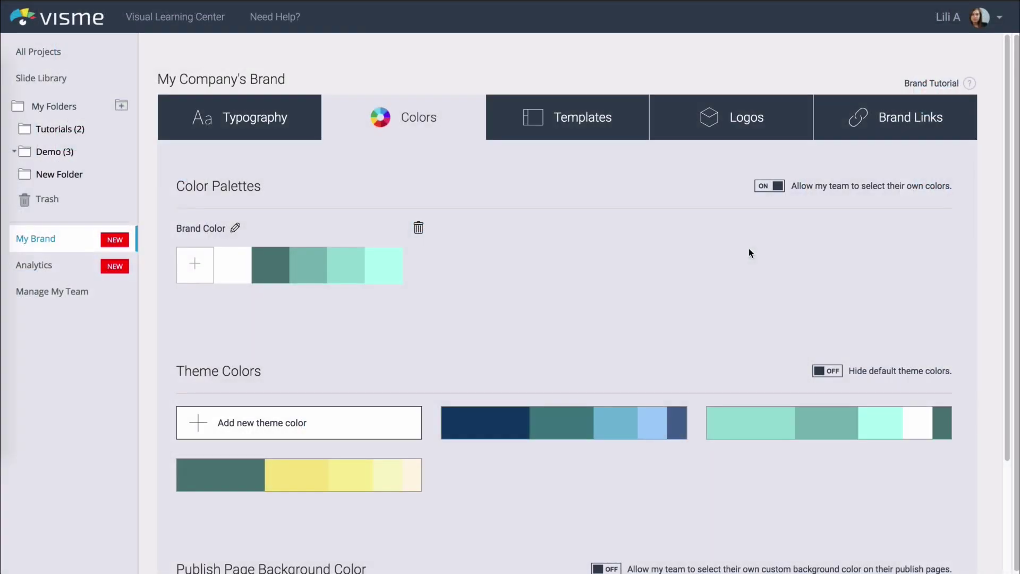
Step: Set the published page background to custom white #ffffff and reload the published page
scroll(748, 248, down, 3)
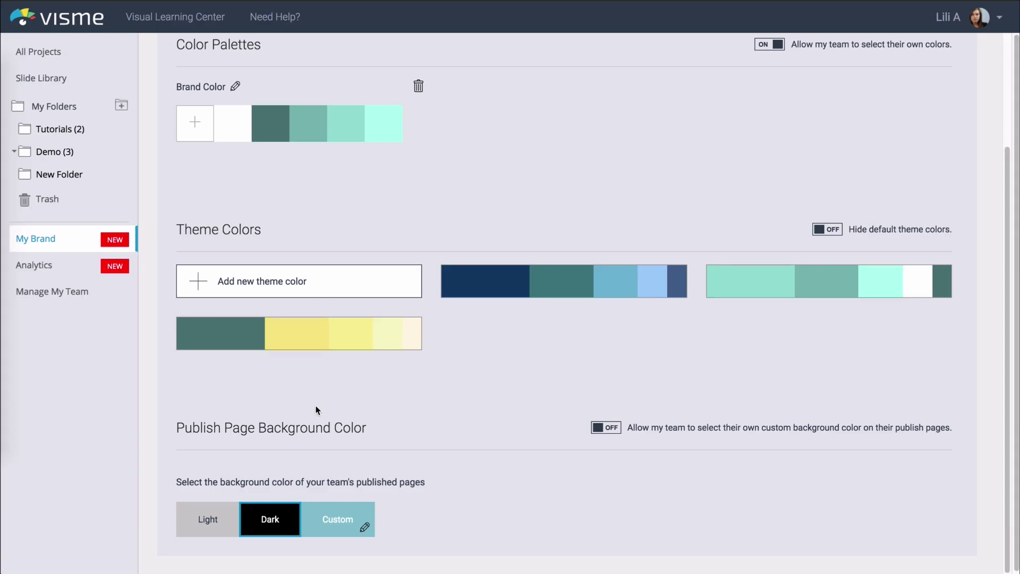
click(333, 524)
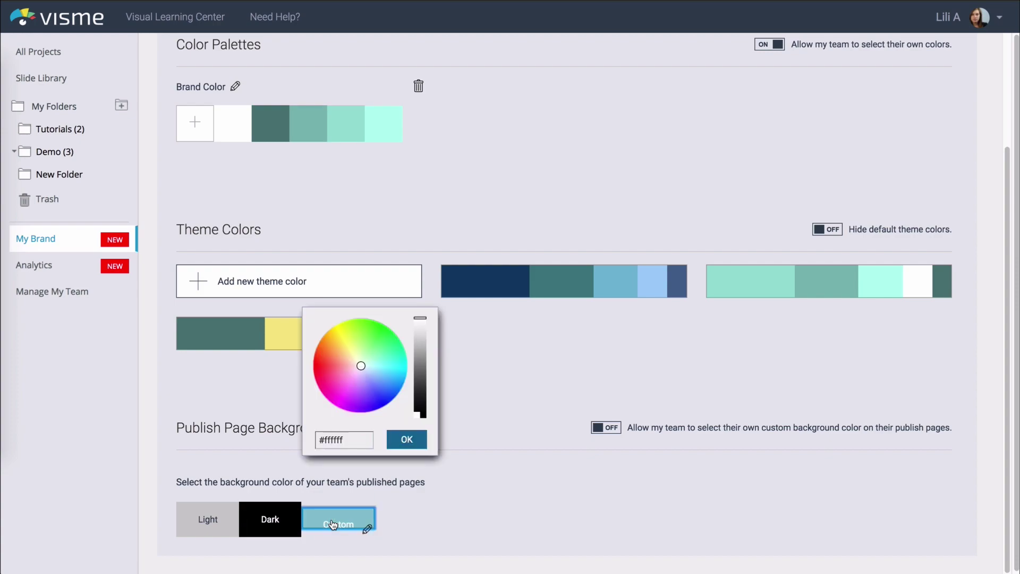
click(407, 438)
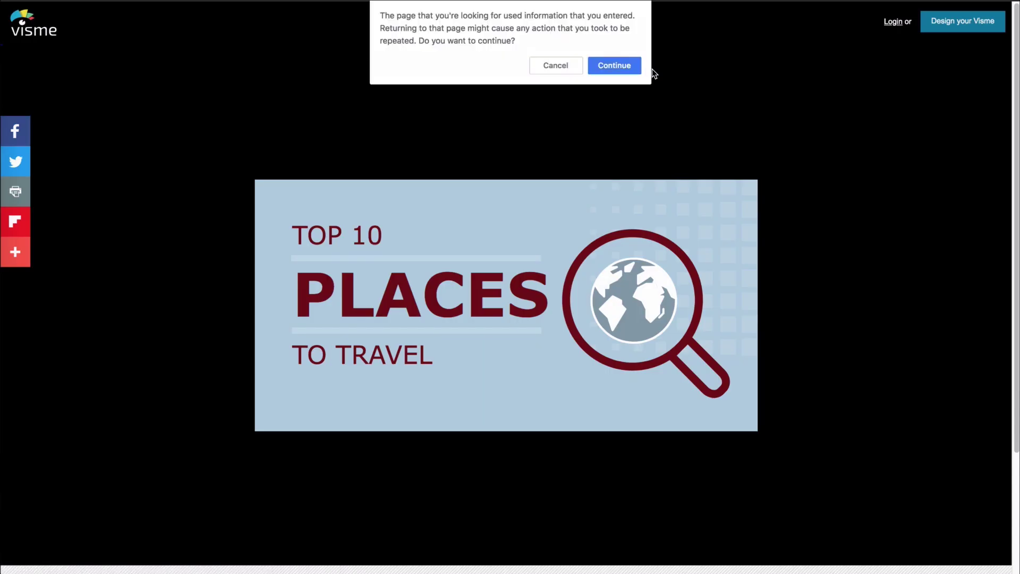
click(622, 67)
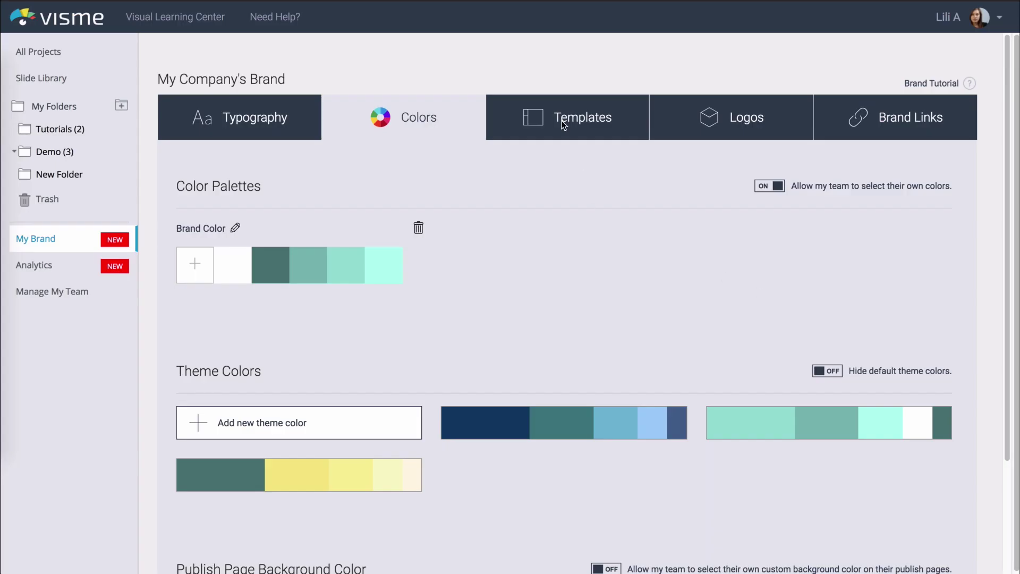
Step: Add Young Entrepreneurs Intro 2 as a brand template from the project search
click(563, 125)
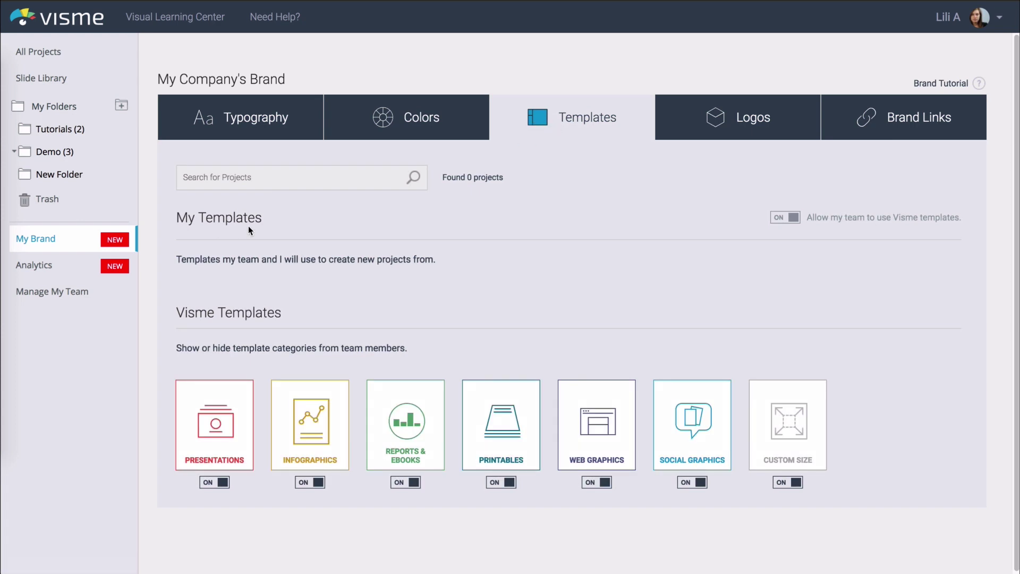
click(187, 176)
text(i)
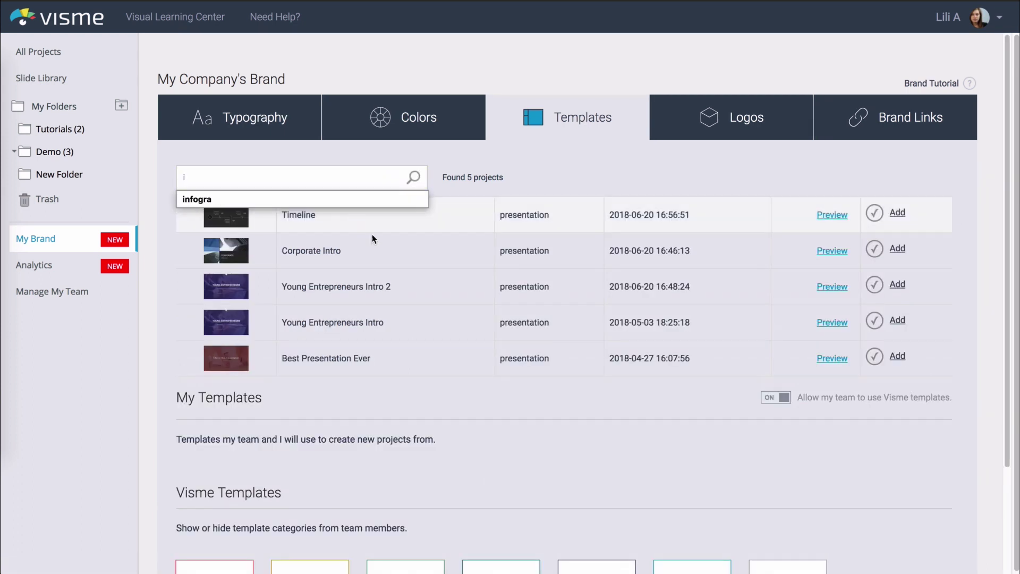
click(482, 294)
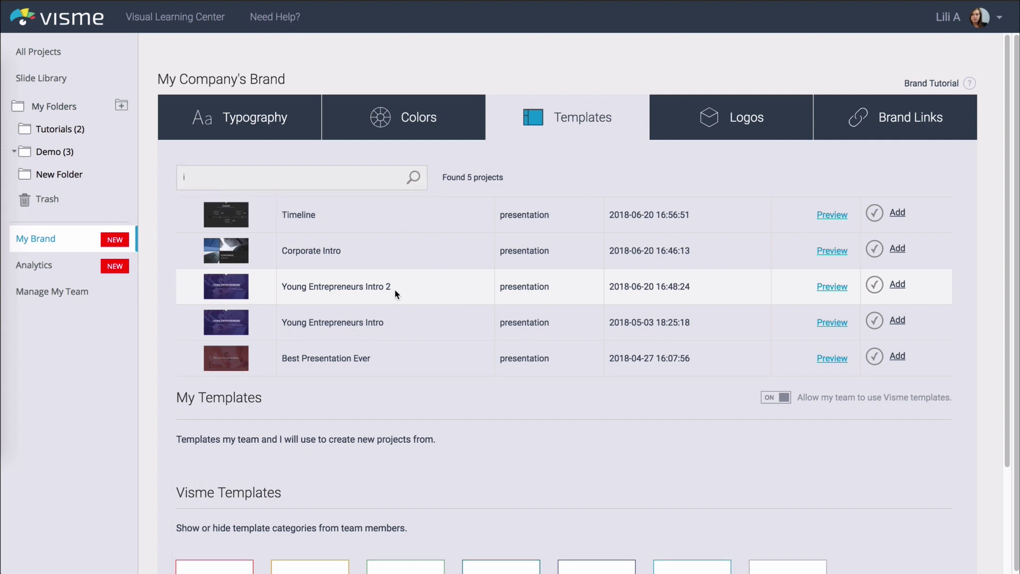
click(896, 284)
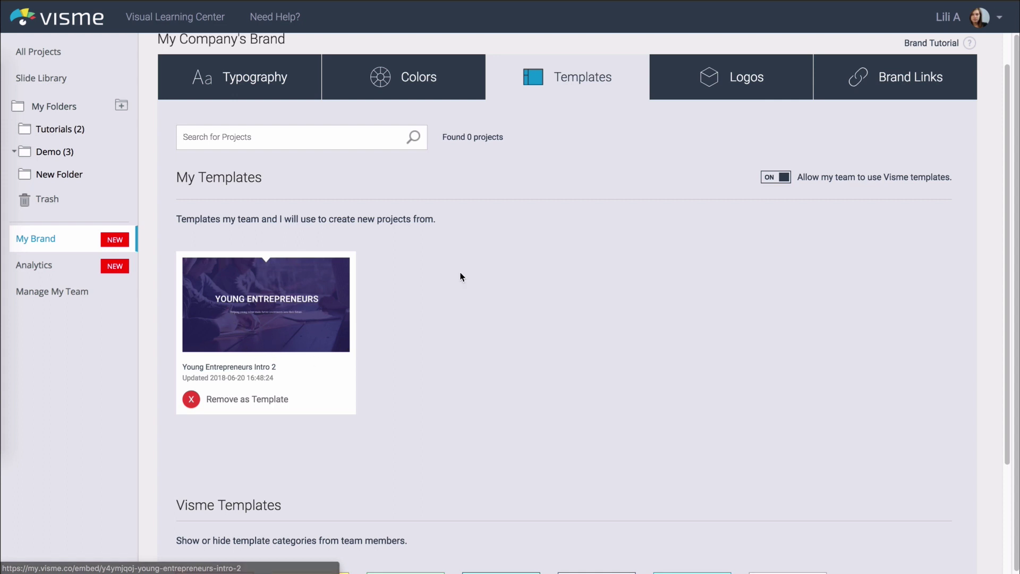
Step: Hide Reports & Ebooks, Printables, Web Graphics, Social Graphics and Custom Size templates from the team
scroll(442, 300, down, 1)
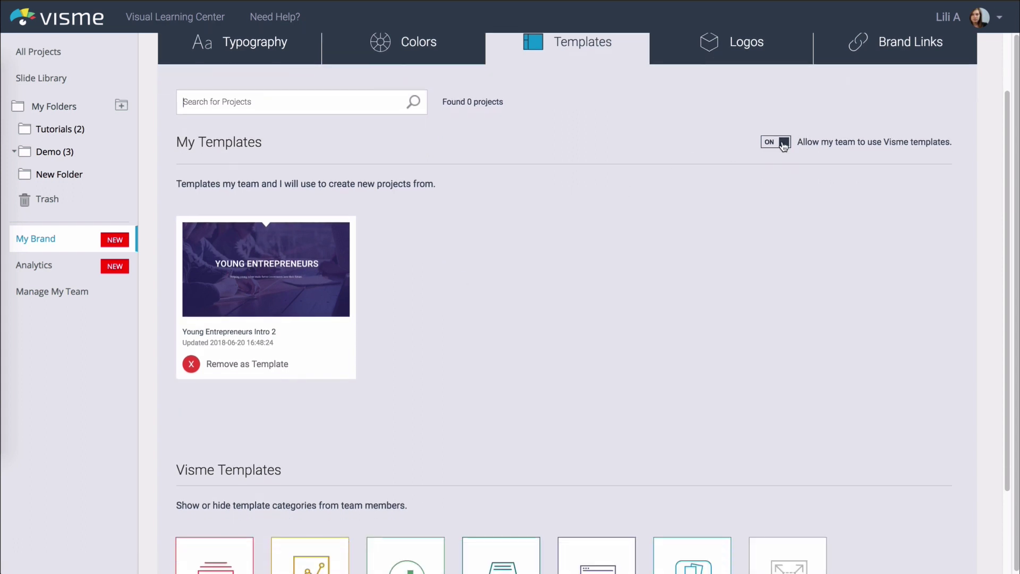
scroll(808, 314, down, 3)
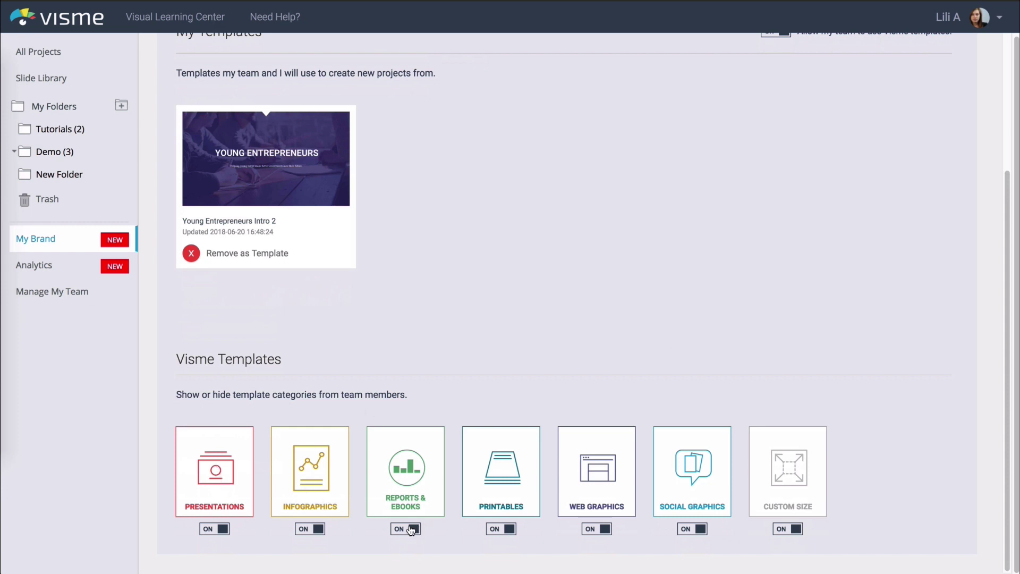
click(598, 529)
click(502, 528)
click(406, 528)
click(692, 529)
click(789, 528)
scroll(326, 251, up, 1)
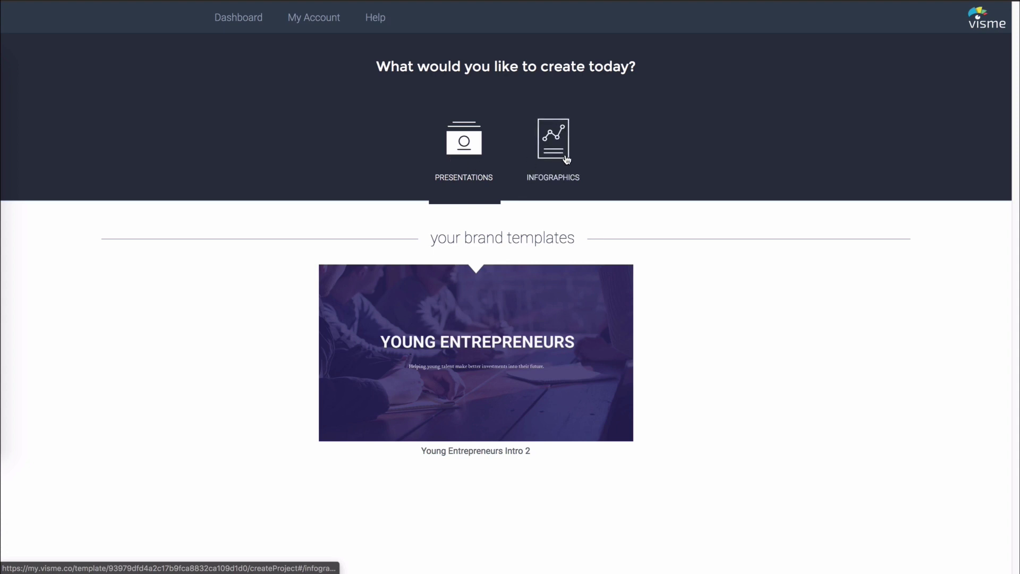
Step: Switch to the Logos tab of the brand settings
mouse_move(542, 287)
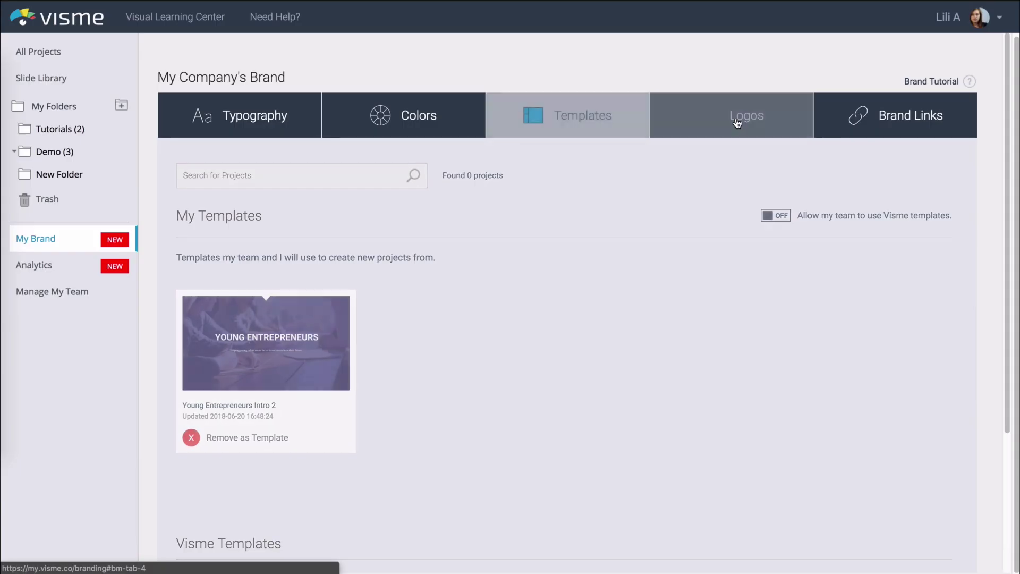
click(737, 123)
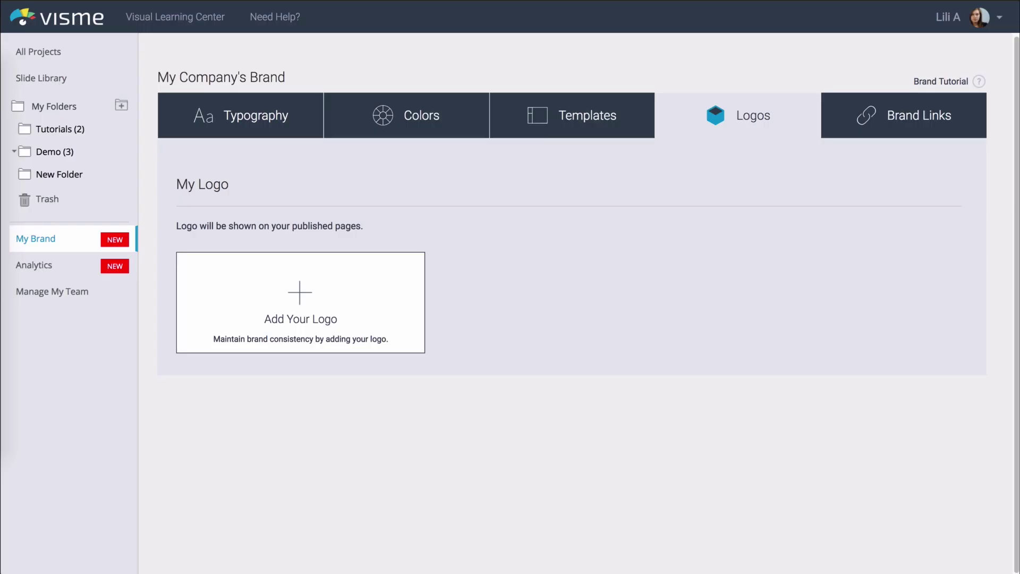
Step: Upload logo.png as the brand logo, centre it on published pages, and reload to preview
click(331, 295)
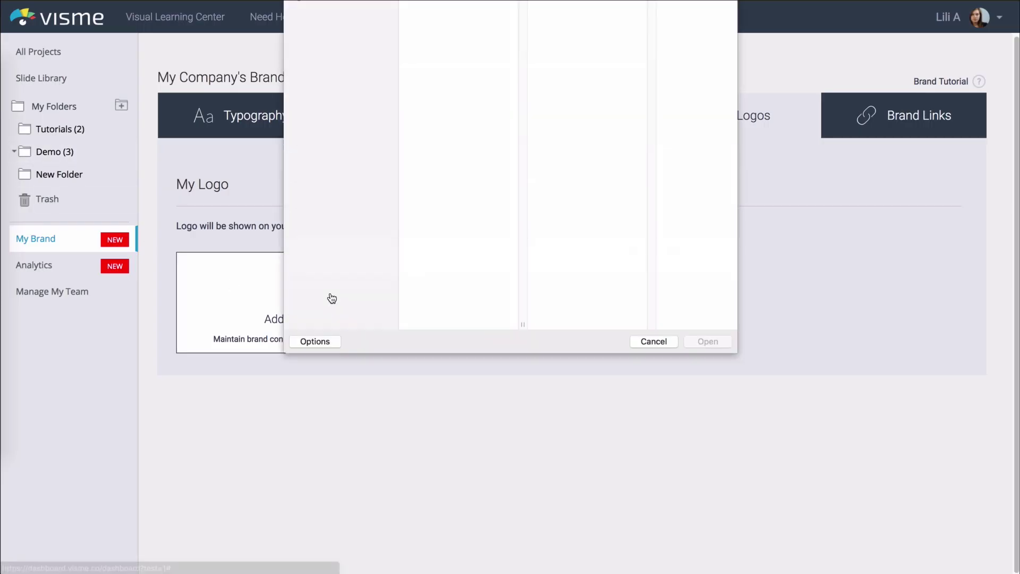
click(435, 25)
double_click(435, 25)
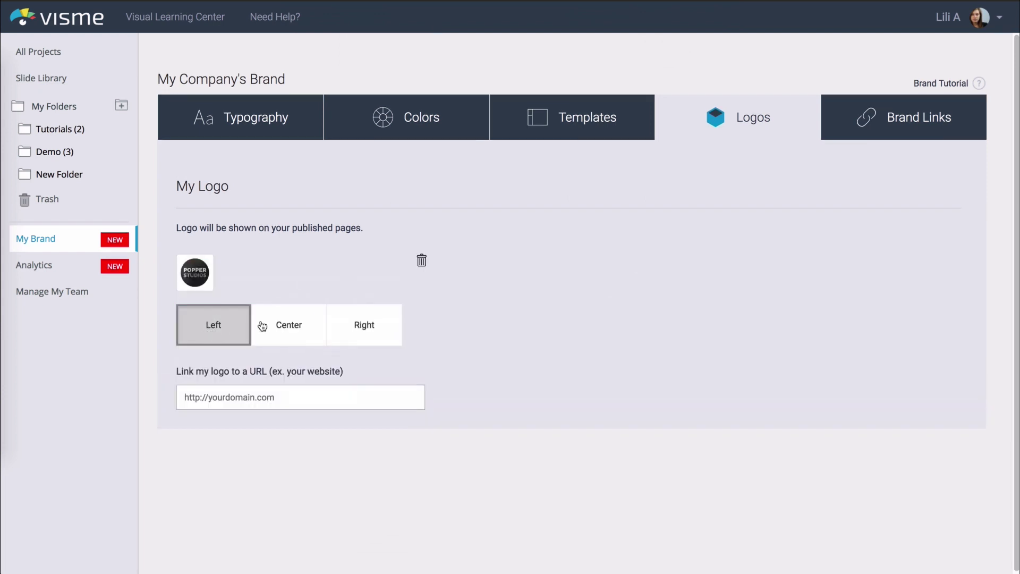
click(288, 328)
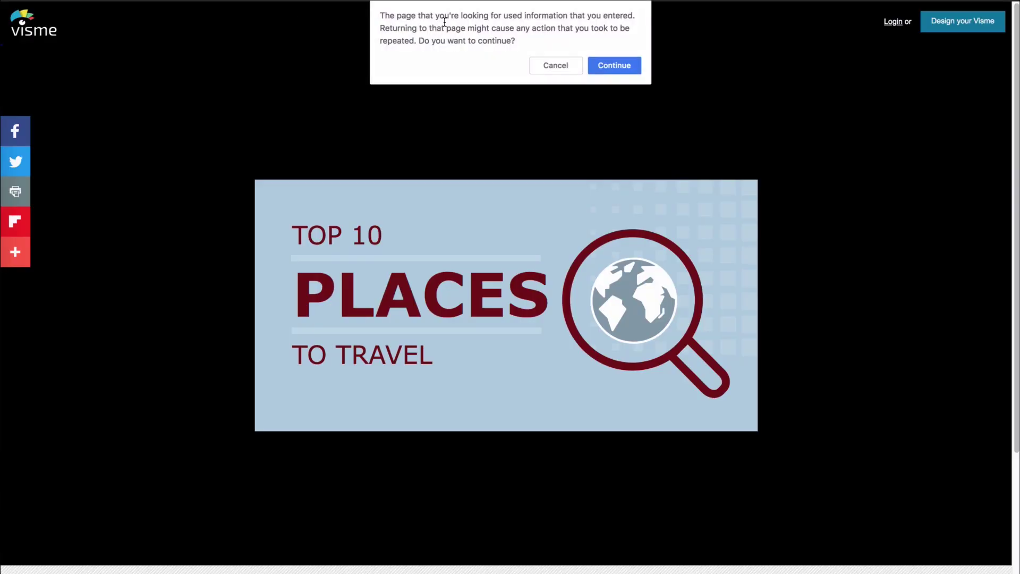
click(611, 66)
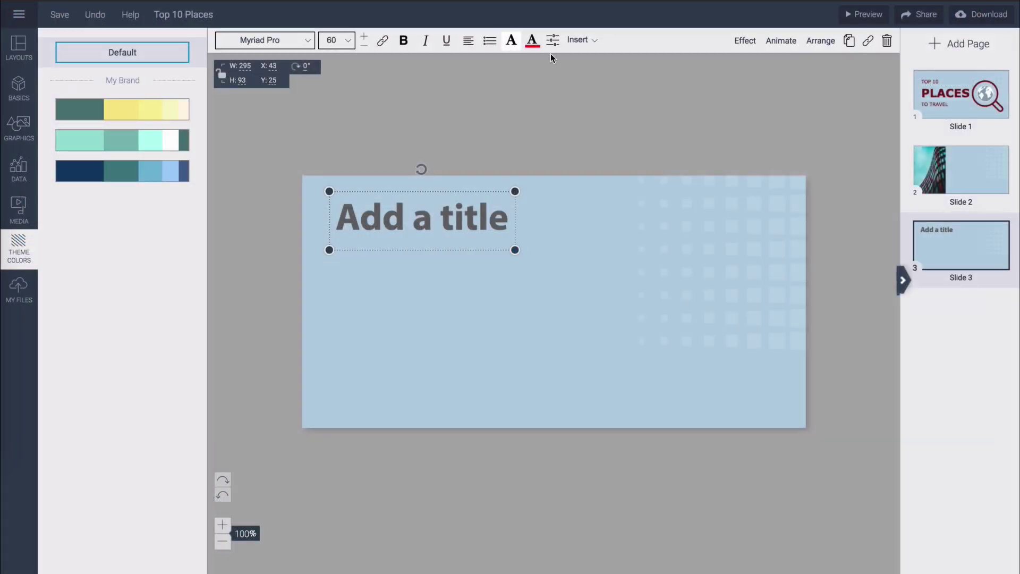
Step: Open the link options for slide 3's 'Add a title' text
click(867, 40)
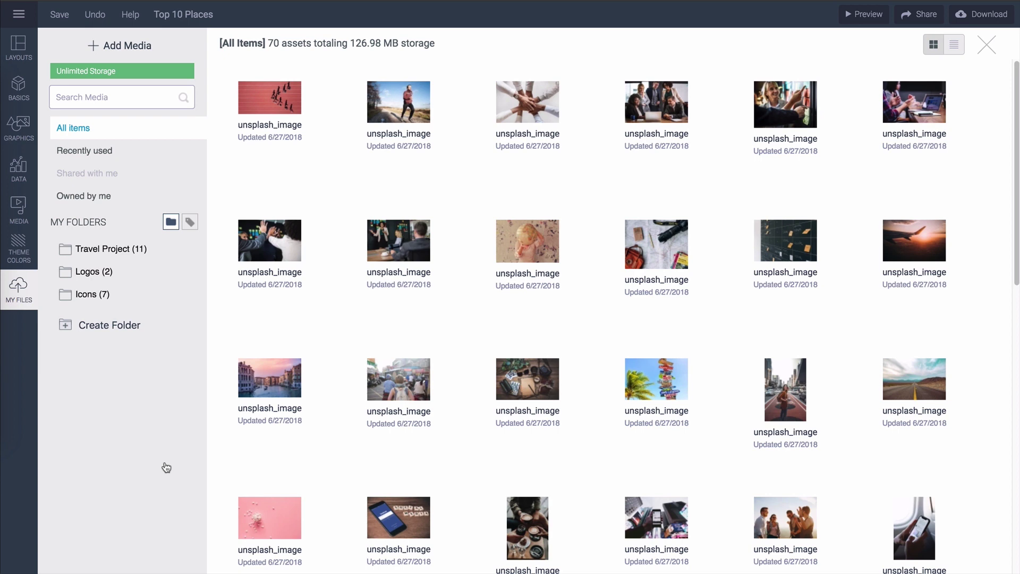
Step: Place a stock building photo on slide 2, then view it in the My Files library
click(26, 133)
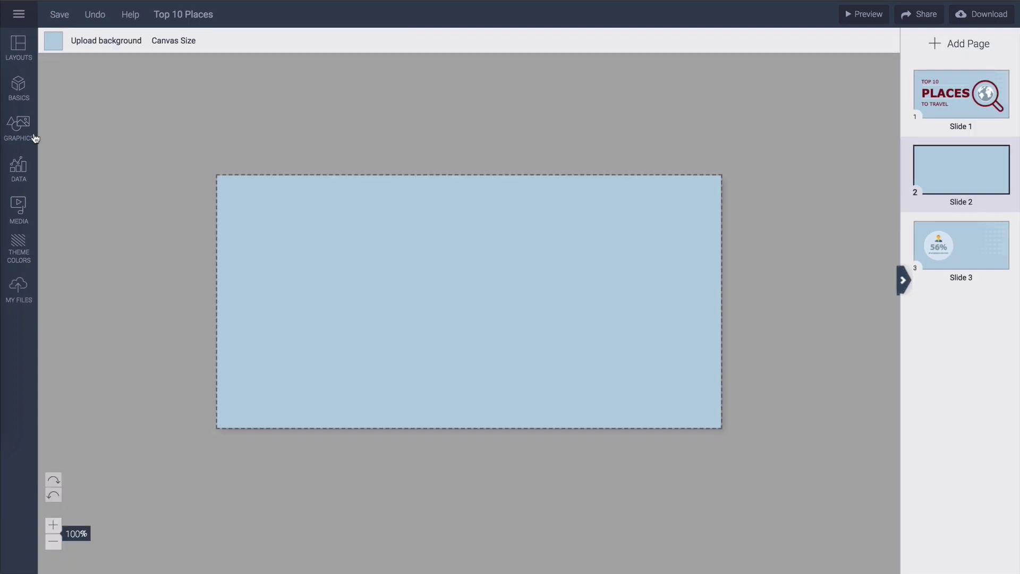
drag(84, 181, 374, 322)
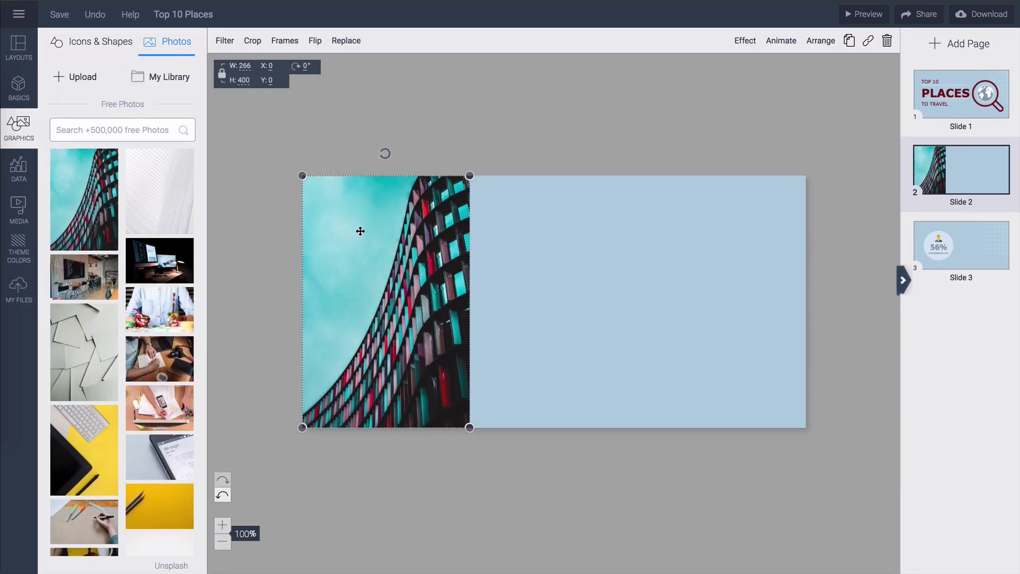
click(19, 290)
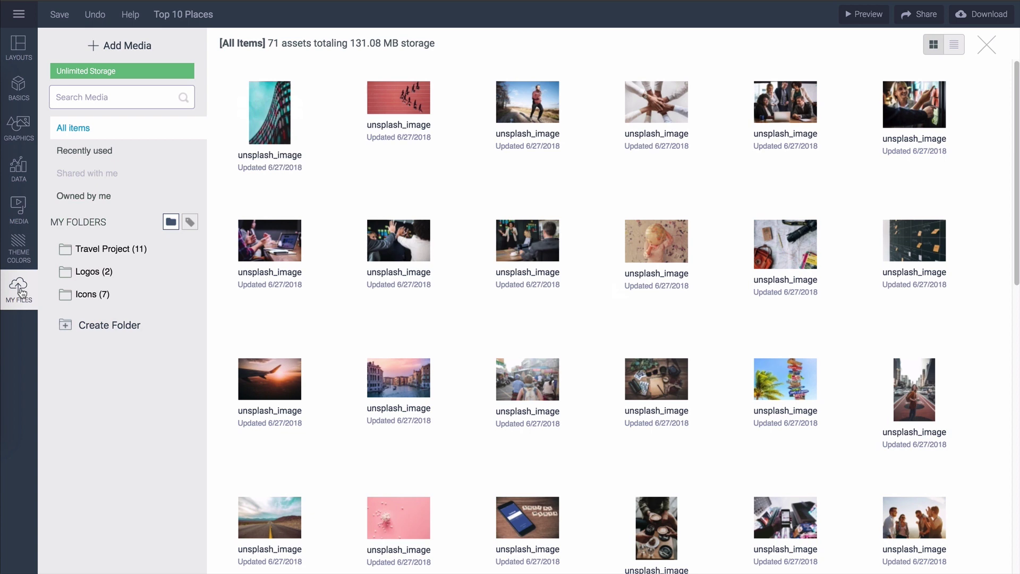
Step: Rename the building photo to 'office building'
click(238, 194)
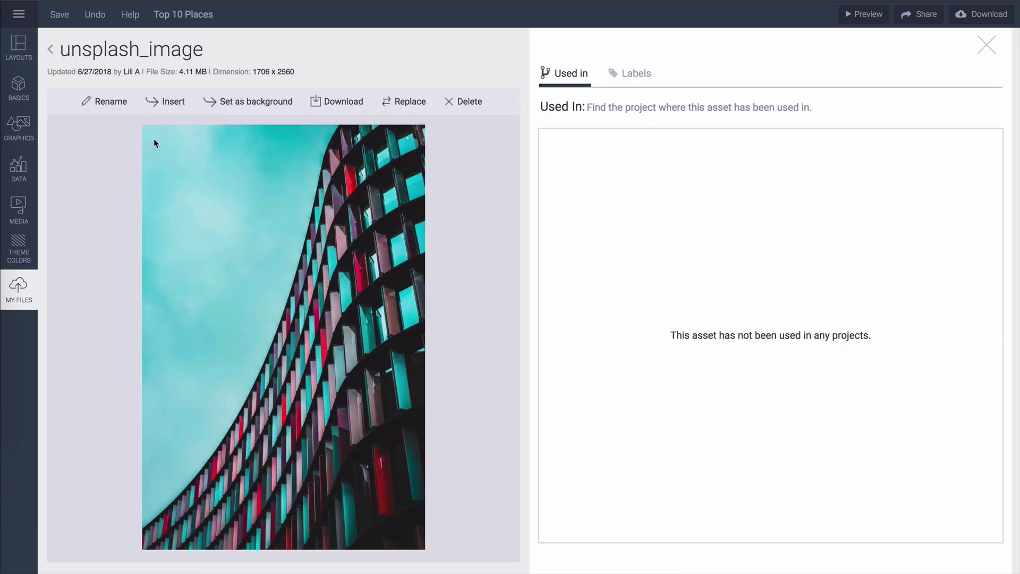
click(106, 101)
text(office building)
click(661, 322)
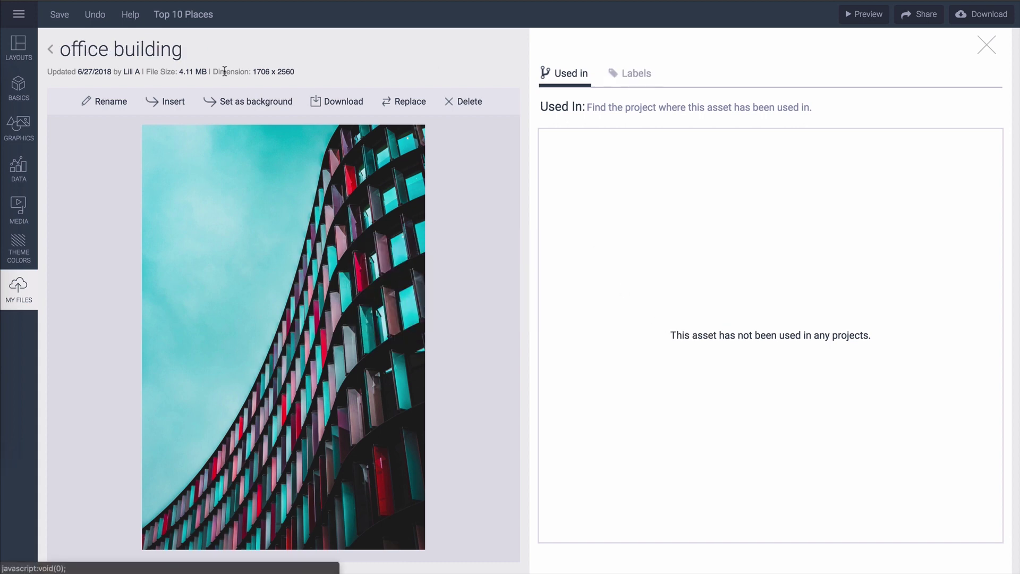
Step: Back in the media library, move the office building photo into the Travel Project folder
click(52, 49)
text(plants)
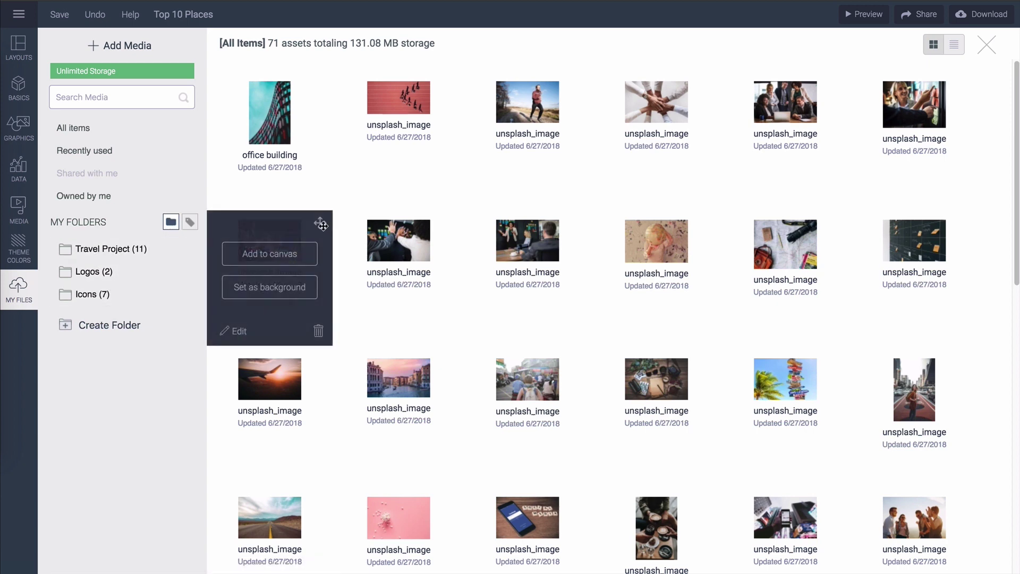
drag(285, 233, 126, 256)
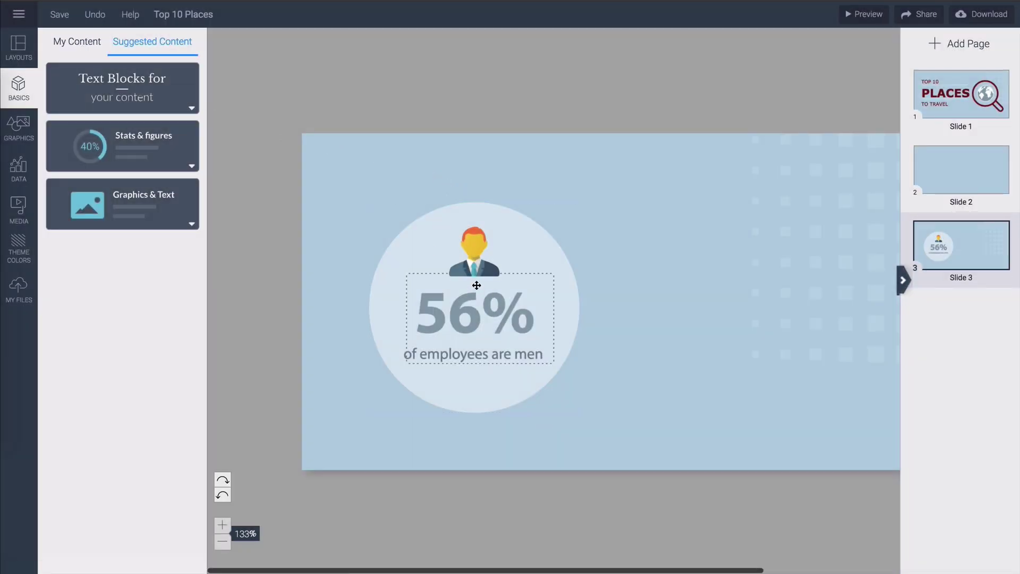
Step: Nudge the 56% employees circle graphic up, select it whole, and save it to My Blocks
drag(422, 238, 467, 247)
click(474, 250)
click(489, 298)
click(340, 165)
drag(340, 165, 601, 386)
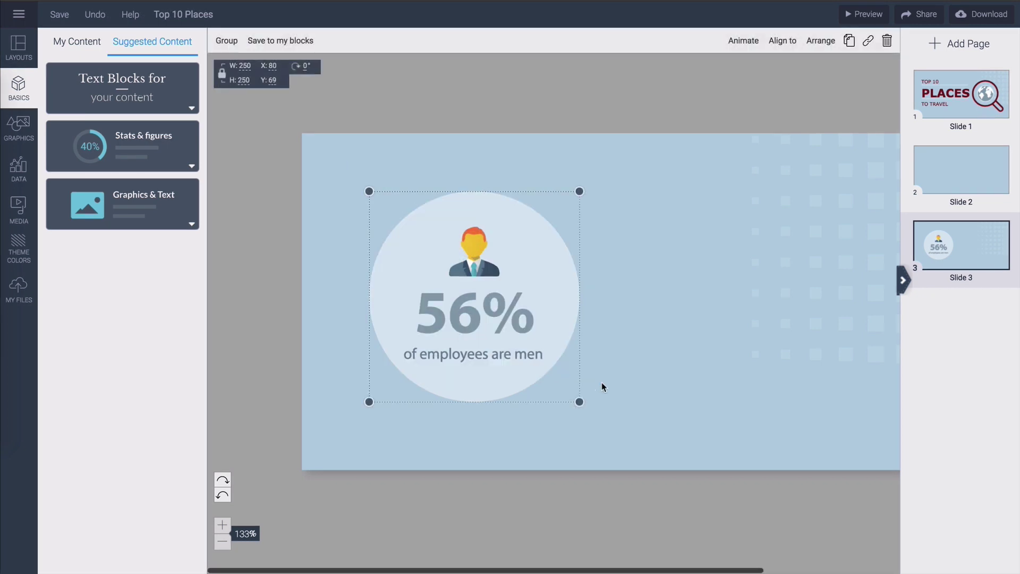
click(272, 43)
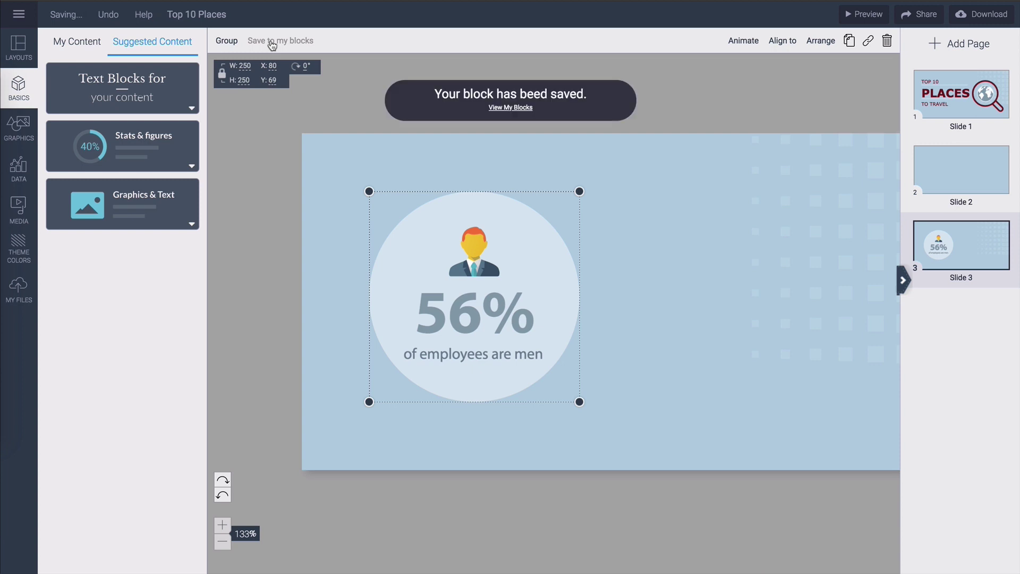
Step: Find the saved 56% block under BASICS > My Content and open its gear options
click(16, 89)
click(15, 94)
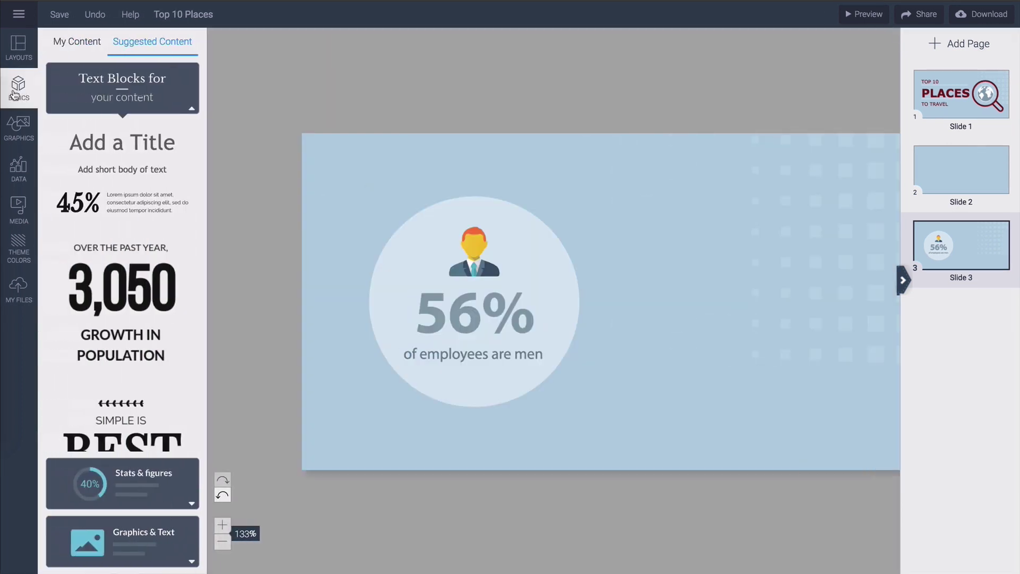
click(77, 42)
mouse_move(122, 112)
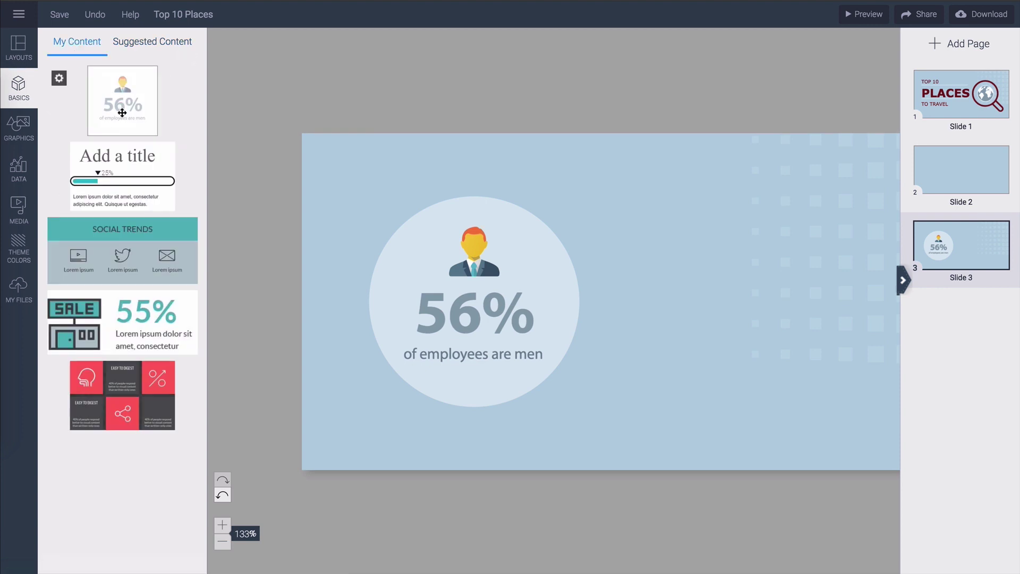
mouse_move(127, 180)
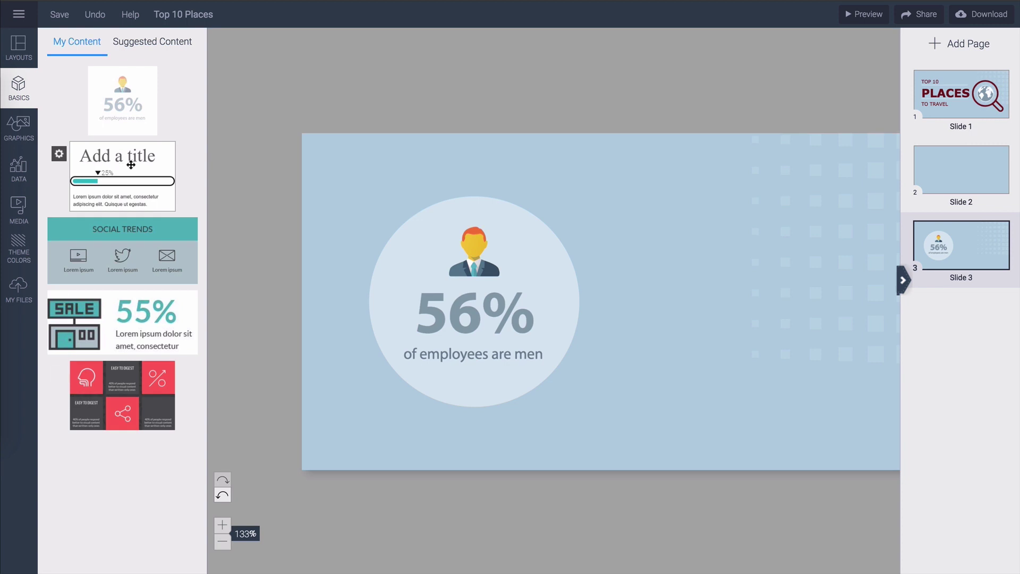
mouse_move(60, 82)
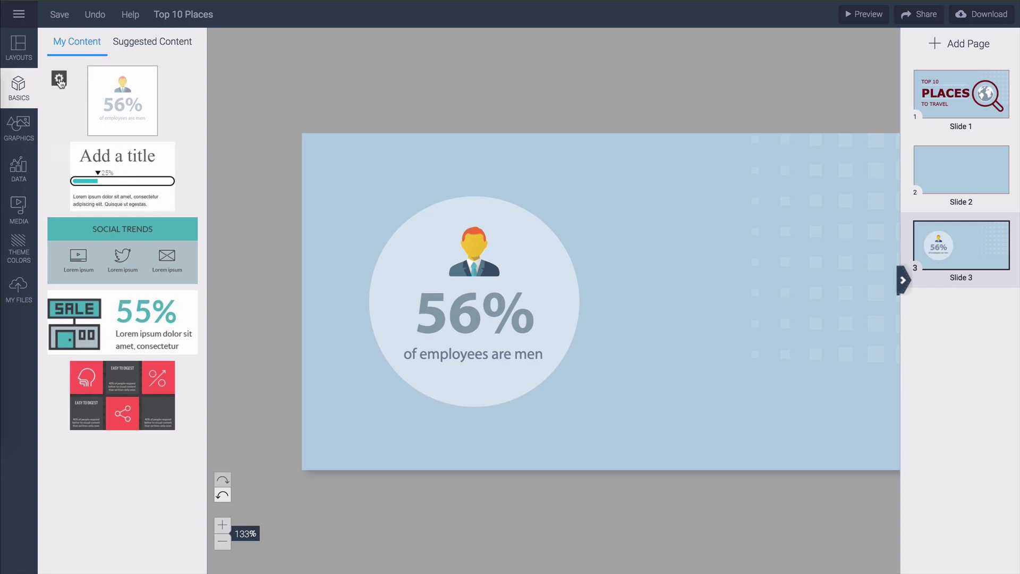
click(60, 81)
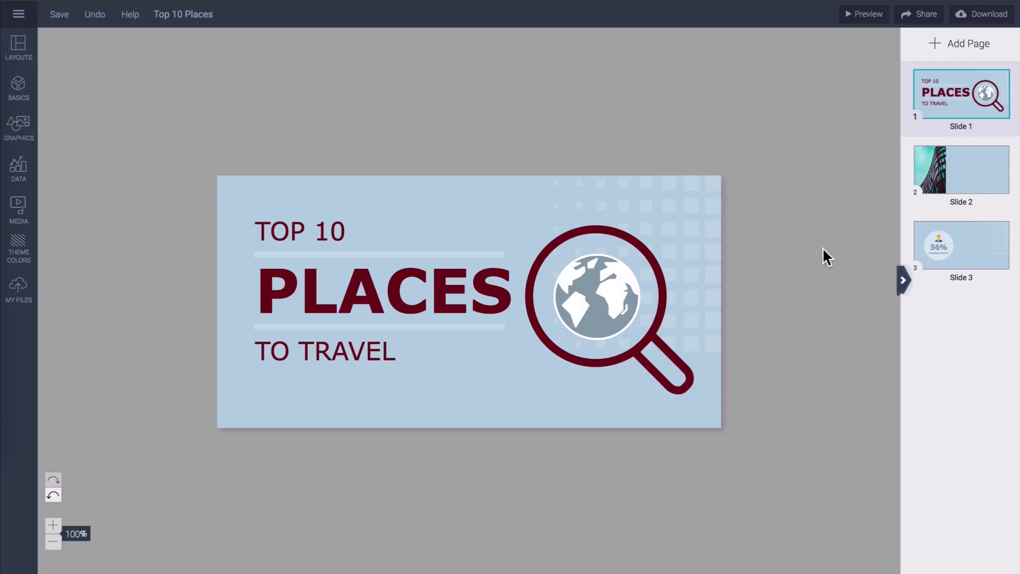
Step: Reveal the private embed code for the Top 10 Places presentation in Share Online
click(921, 14)
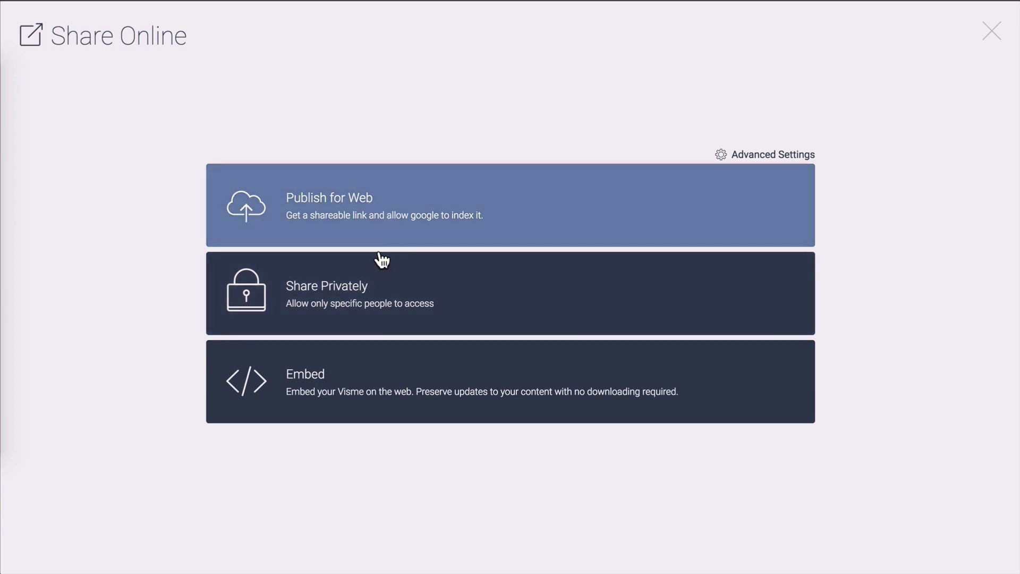
click(439, 303)
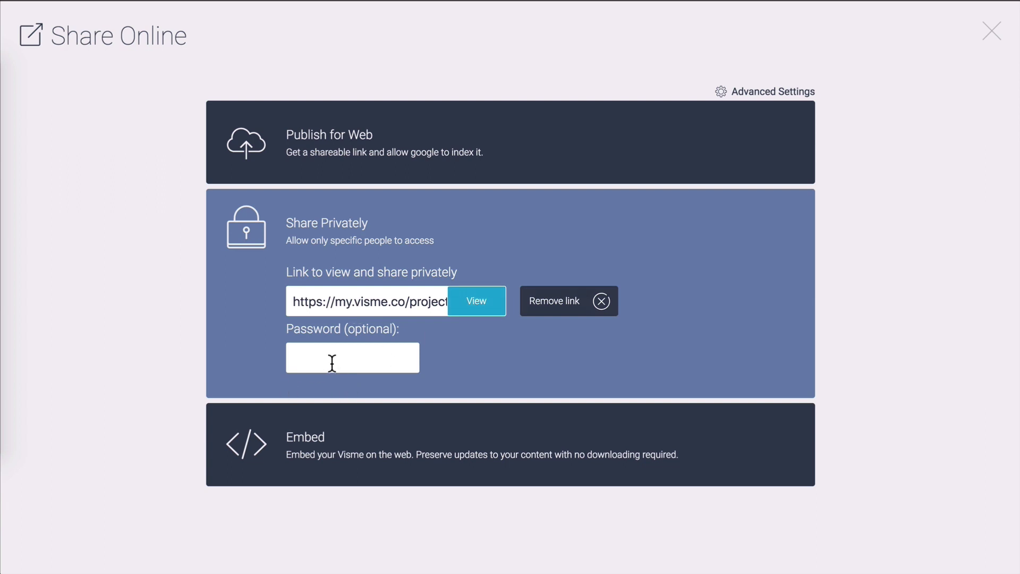
click(356, 435)
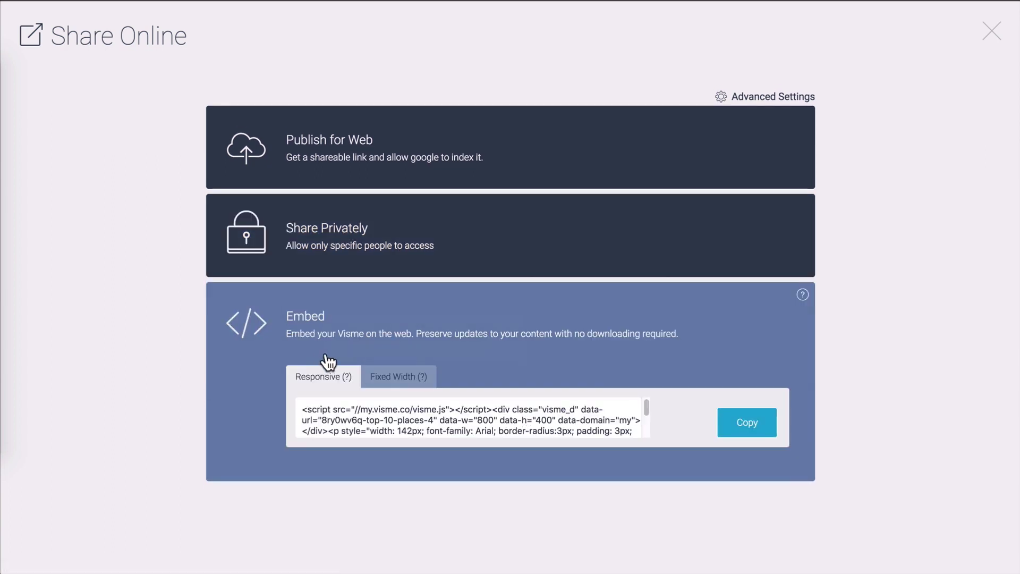
Step: Enable High Resolution and PDF bleed marks in the download options, then close them
click(992, 33)
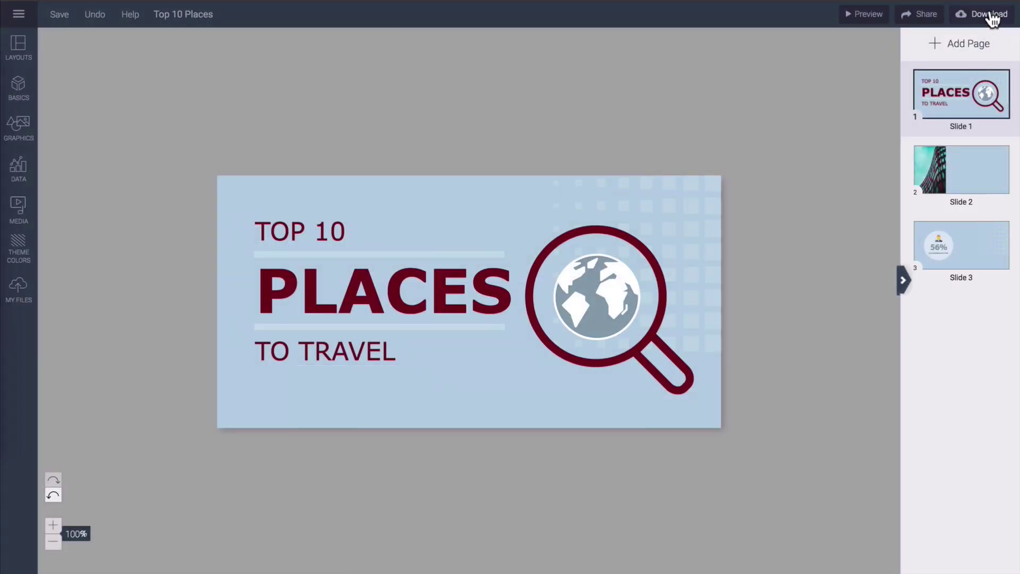
click(991, 14)
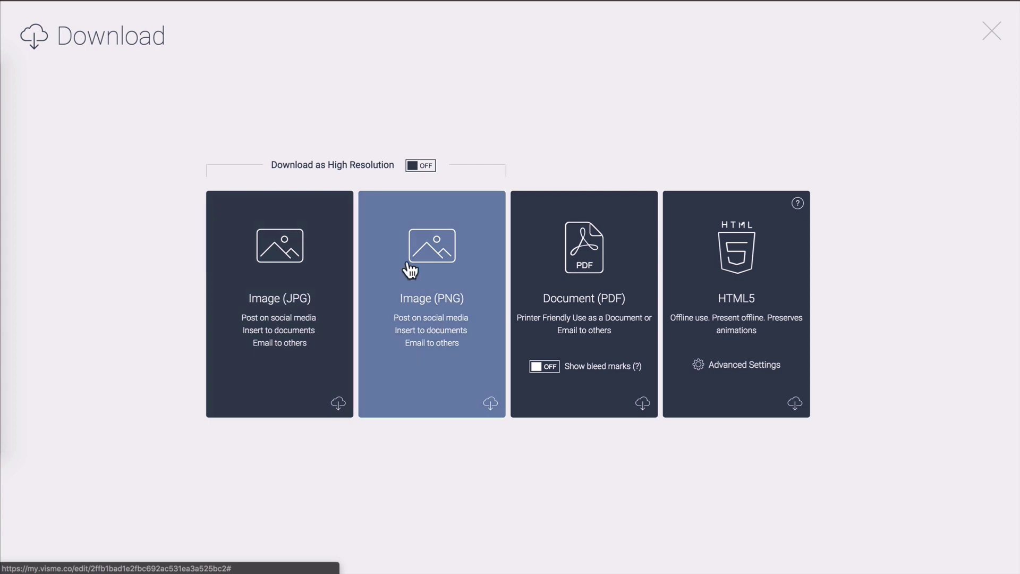
click(427, 167)
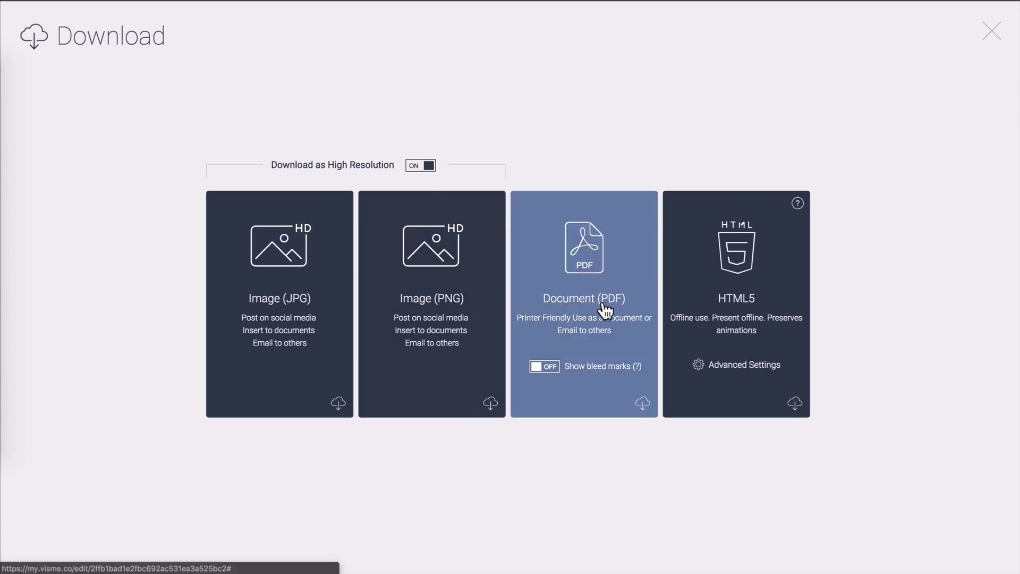
click(545, 369)
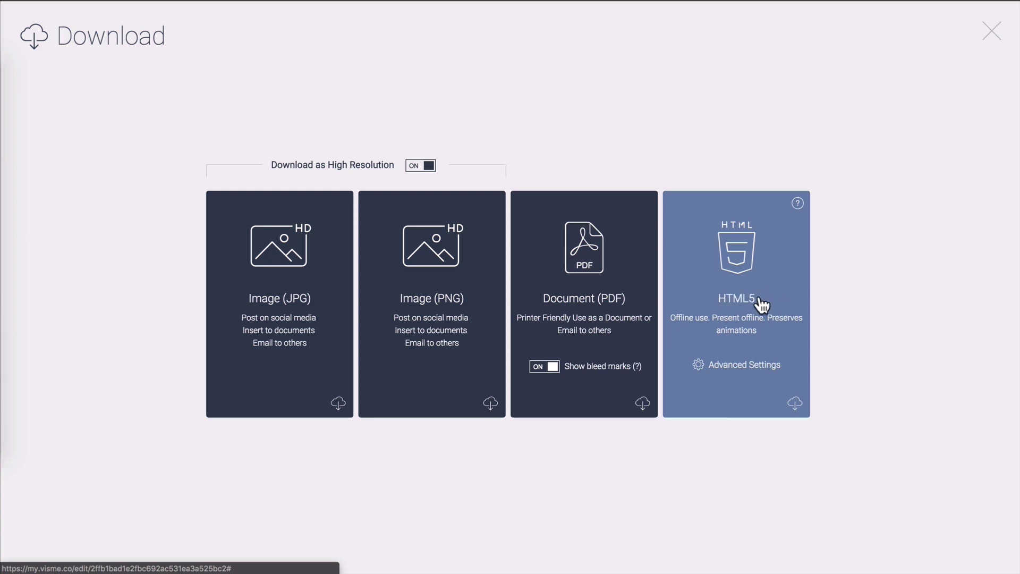
click(991, 36)
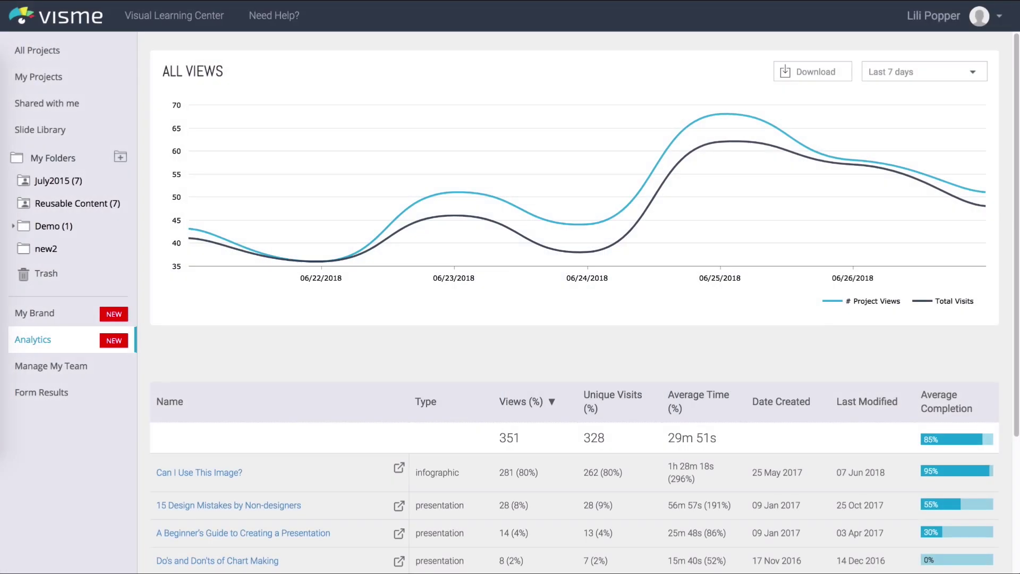